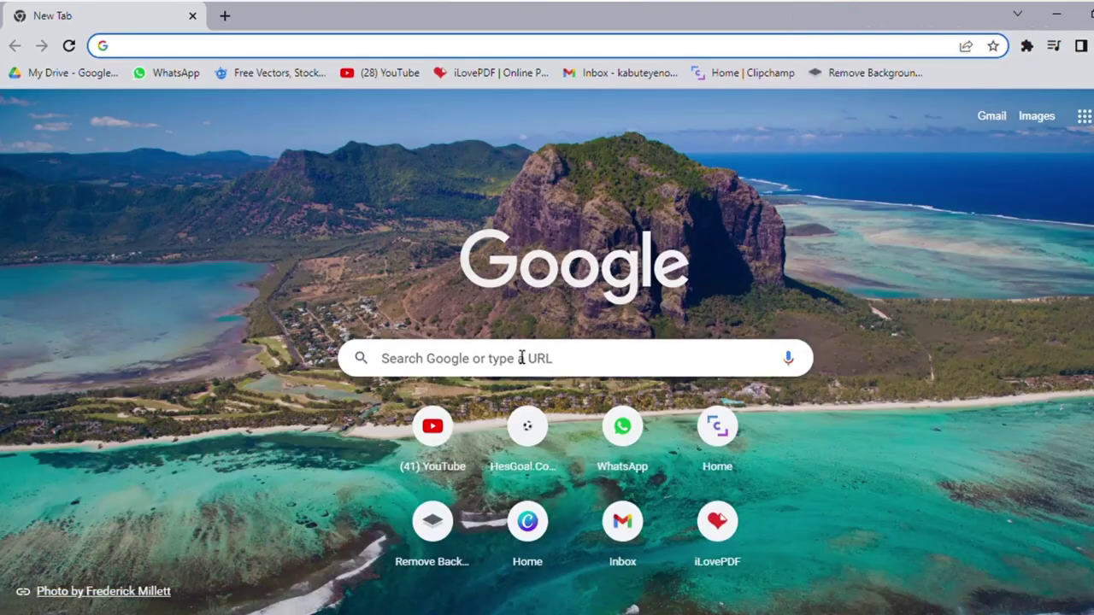
Search Google for 'ircc' and open the IRCC secure account sign-in page
{"action": "left_click", "coordinate": [521, 358]}
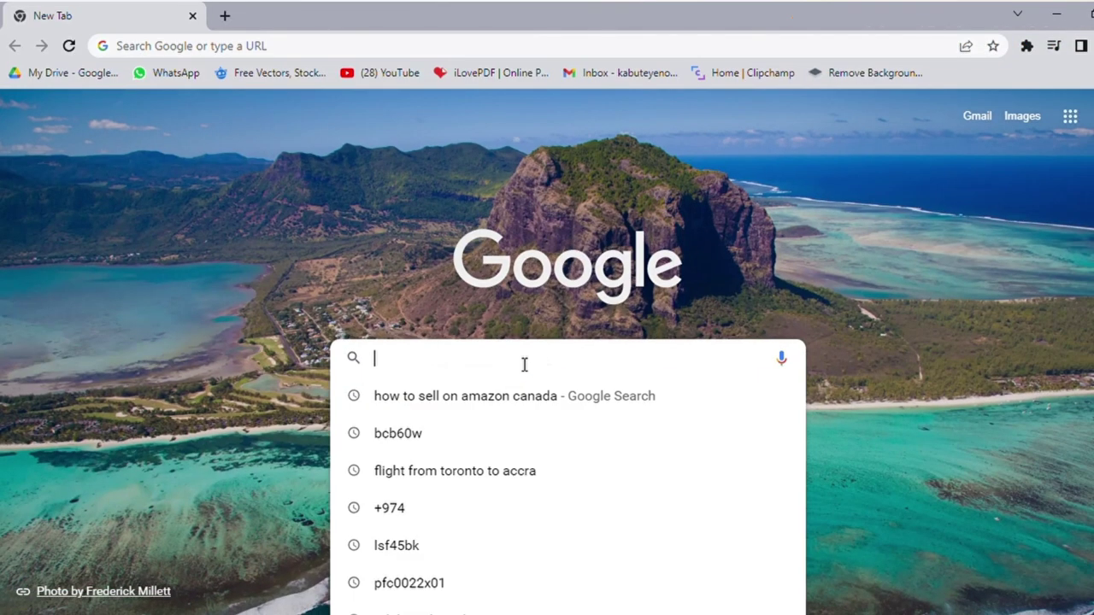
{"action": "type", "text": "ircc"}
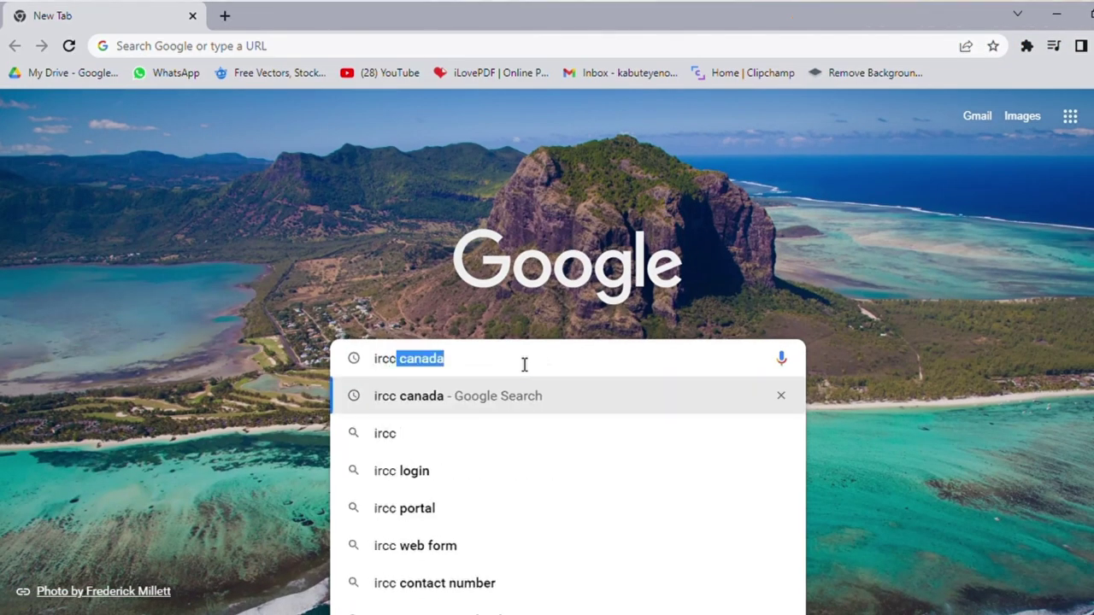
{"action": "key", "text": "Return"}
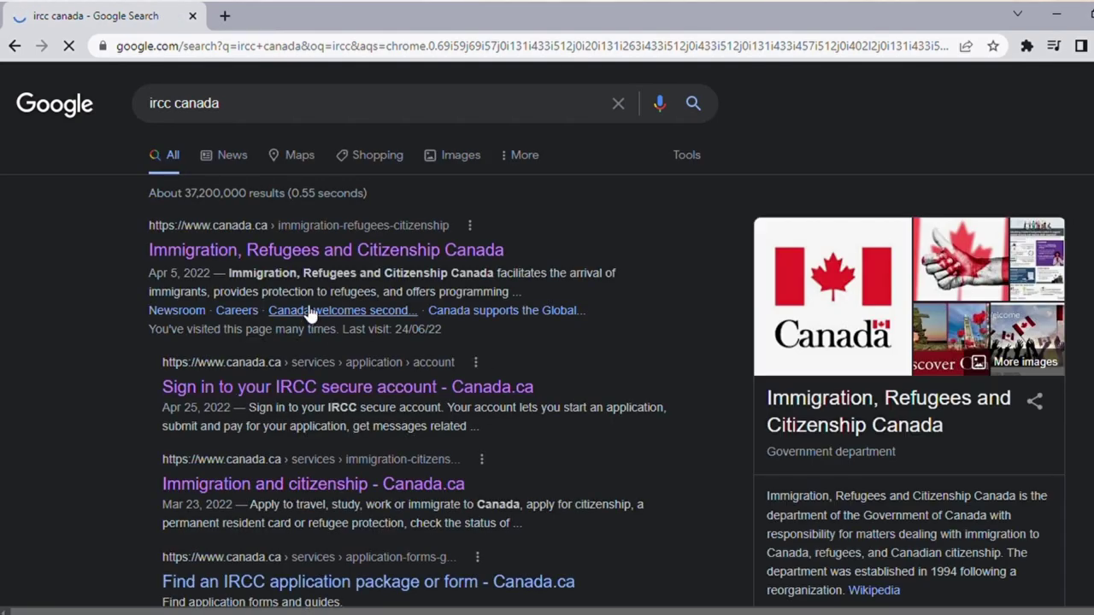
{"action": "left_click", "coordinate": [374, 389]}
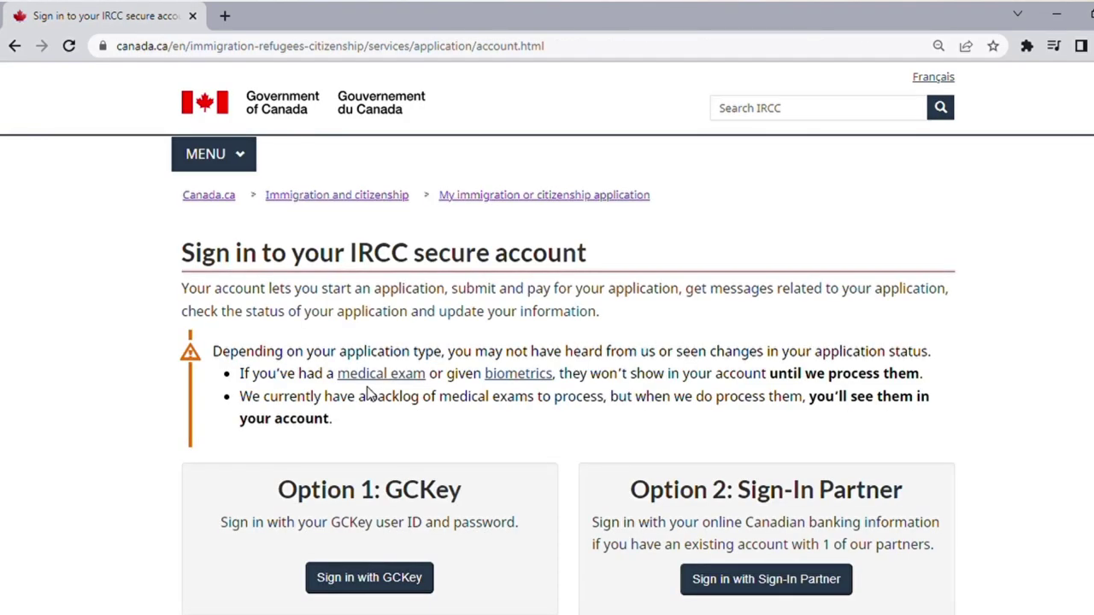
Sign in with GCKey using the saved credentials
{"action": "scroll", "coordinate": [369, 393], "scroll_direction": "down", "scroll_amount": 3}
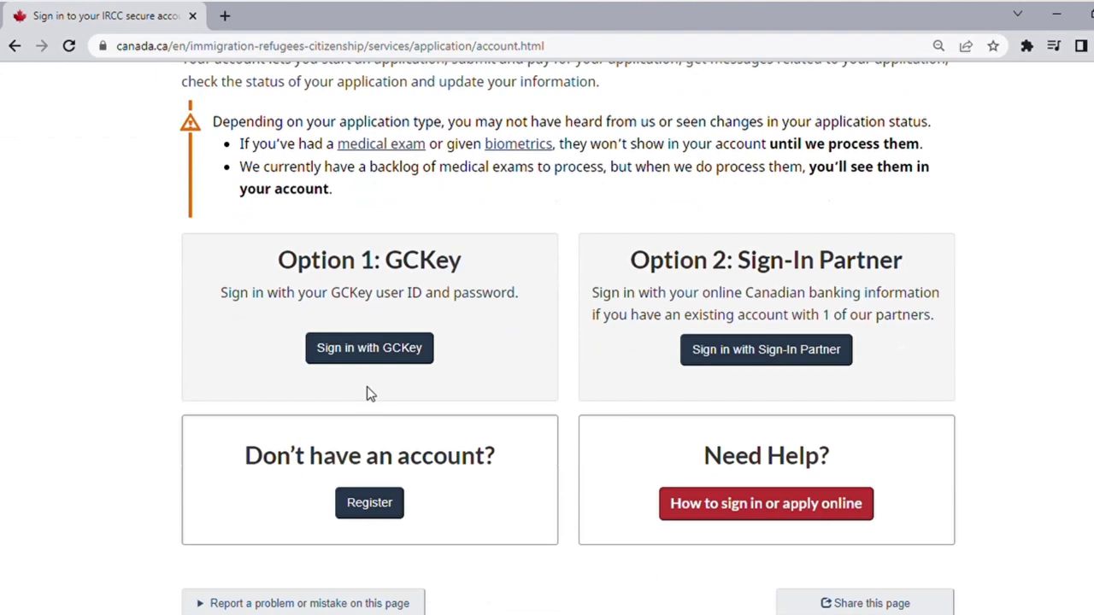
{"action": "left_click", "coordinate": [401, 352]}
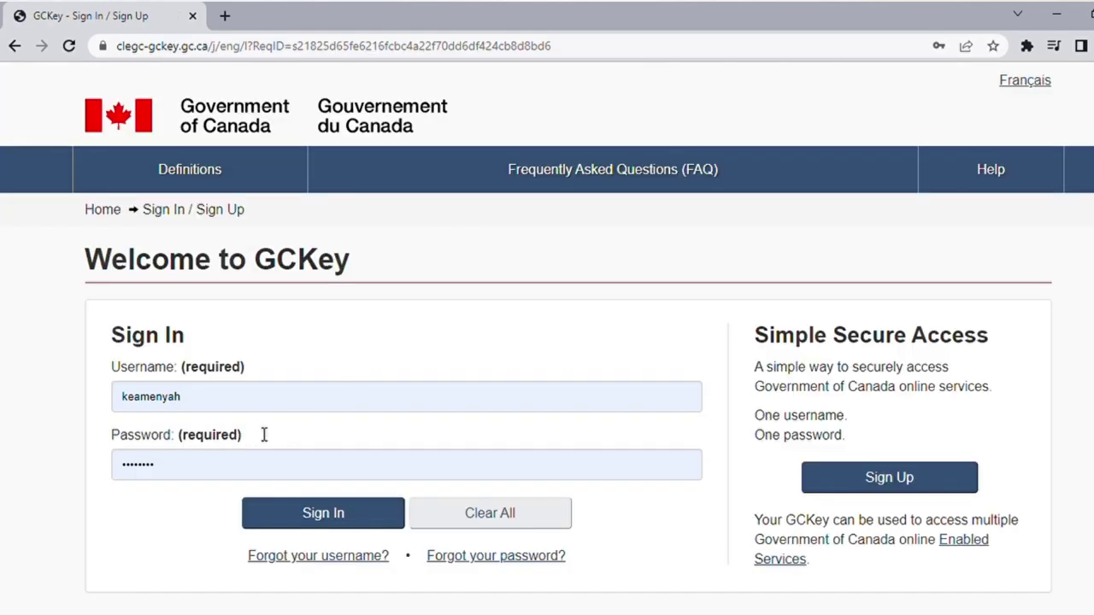
{"action": "left_click", "coordinate": [340, 512]}
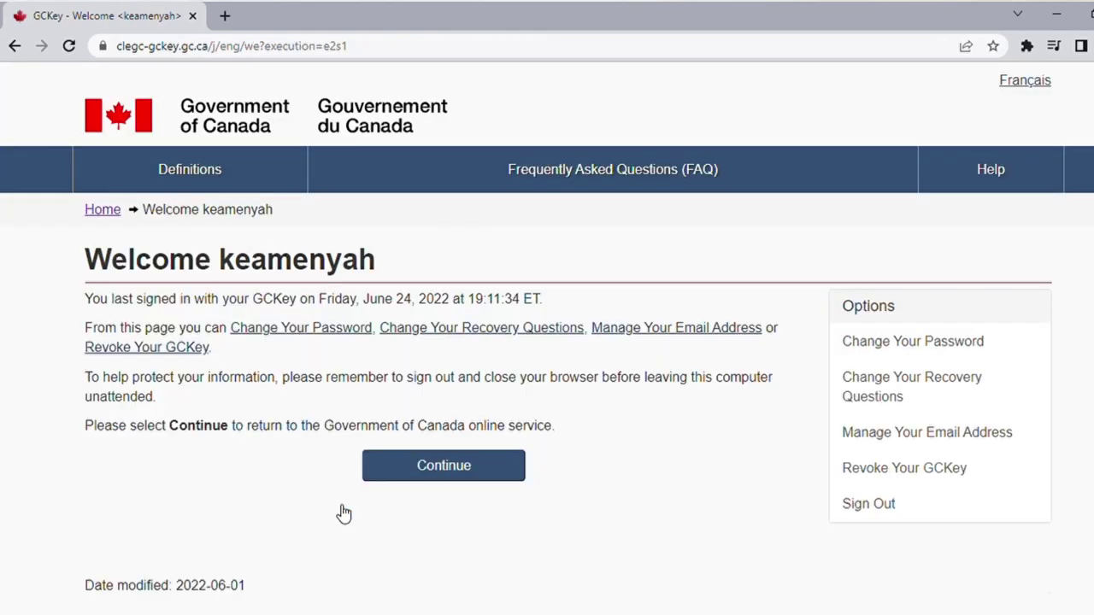
Continue to the IRCC service and open the Express Entry questionnaire under Apply to come to Canada
{"action": "left_click", "coordinate": [458, 482]}
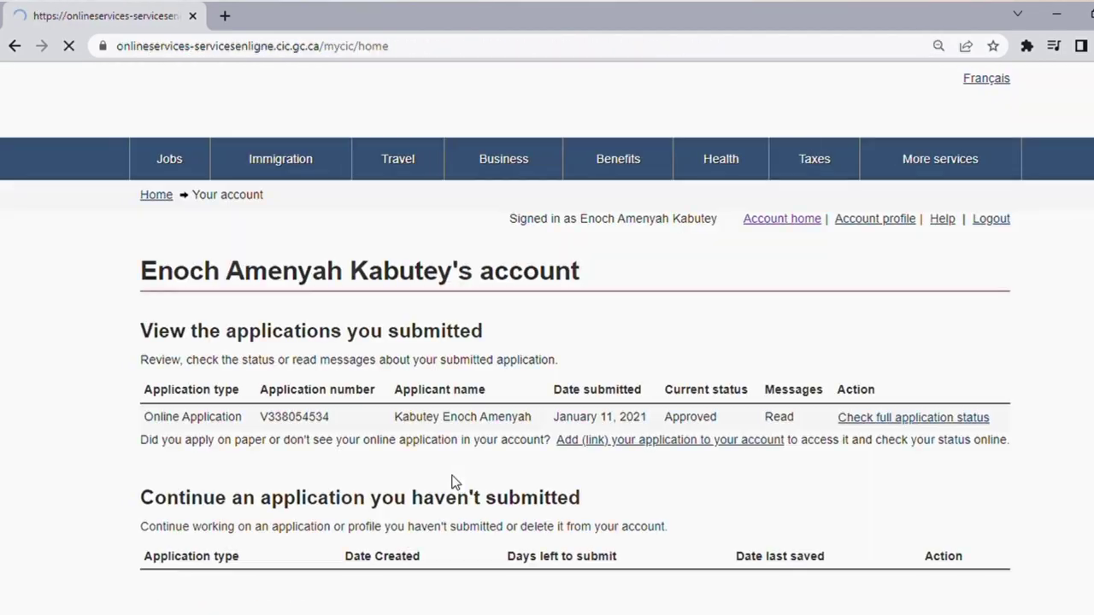
{"action": "scroll", "coordinate": [538, 352], "scroll_direction": "down", "scroll_amount": 4}
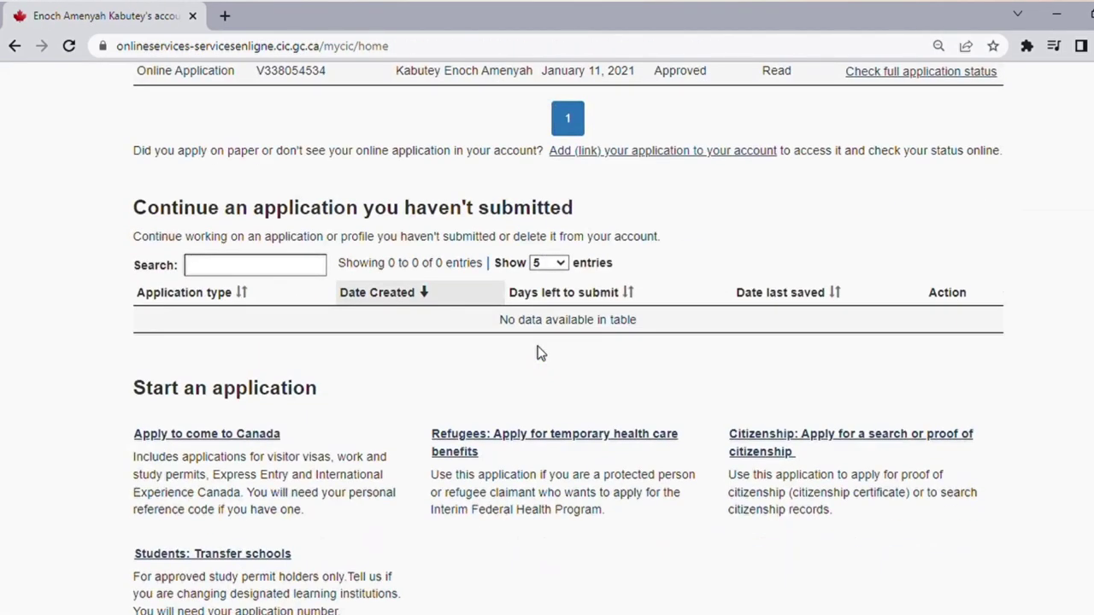
{"action": "left_click", "coordinate": [196, 434]}
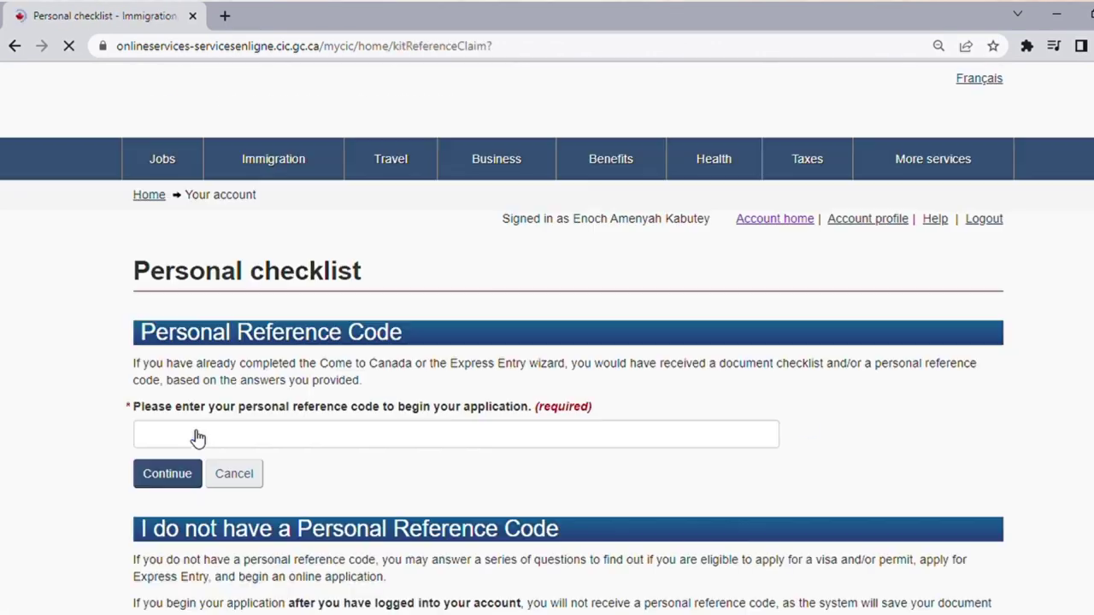
{"action": "scroll", "coordinate": [197, 437], "scroll_direction": "down", "scroll_amount": 2}
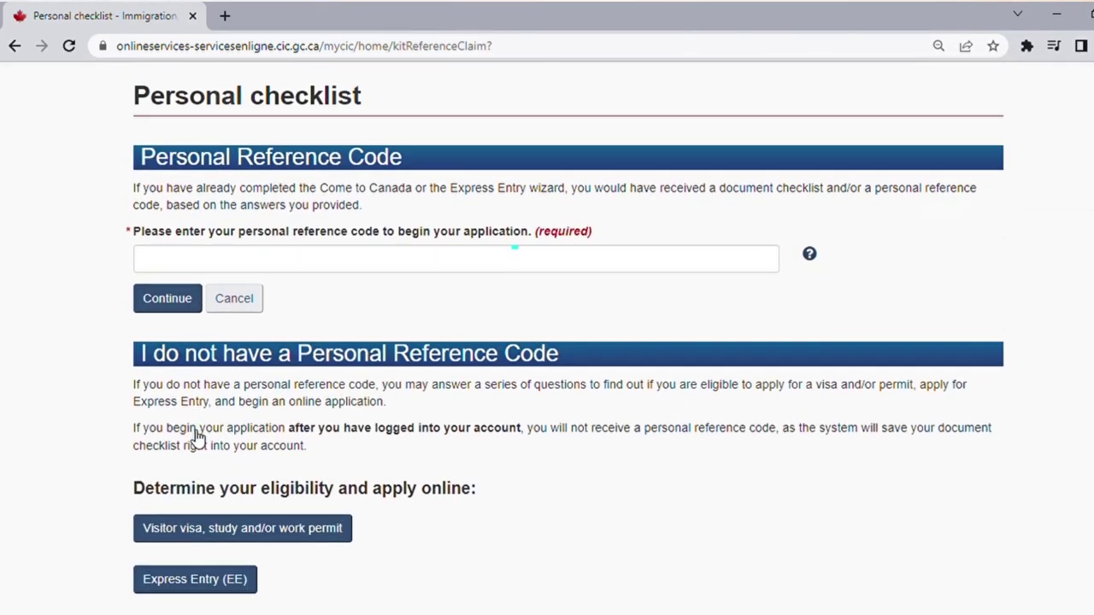
{"action": "scroll", "coordinate": [197, 436], "scroll_direction": "down", "scroll_amount": 3}
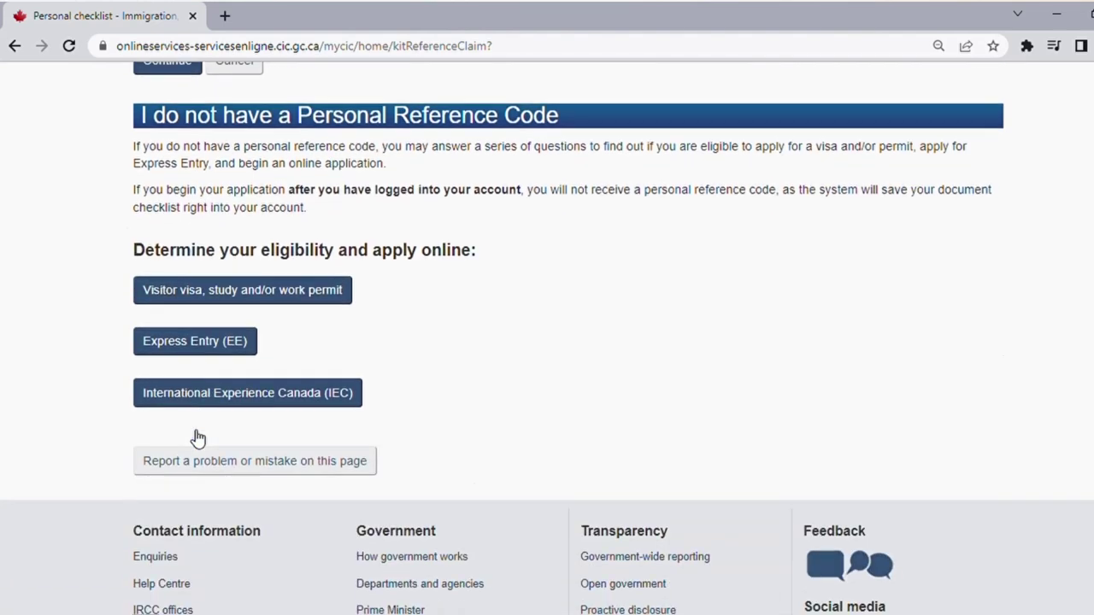
{"action": "left_click", "coordinate": [238, 334]}
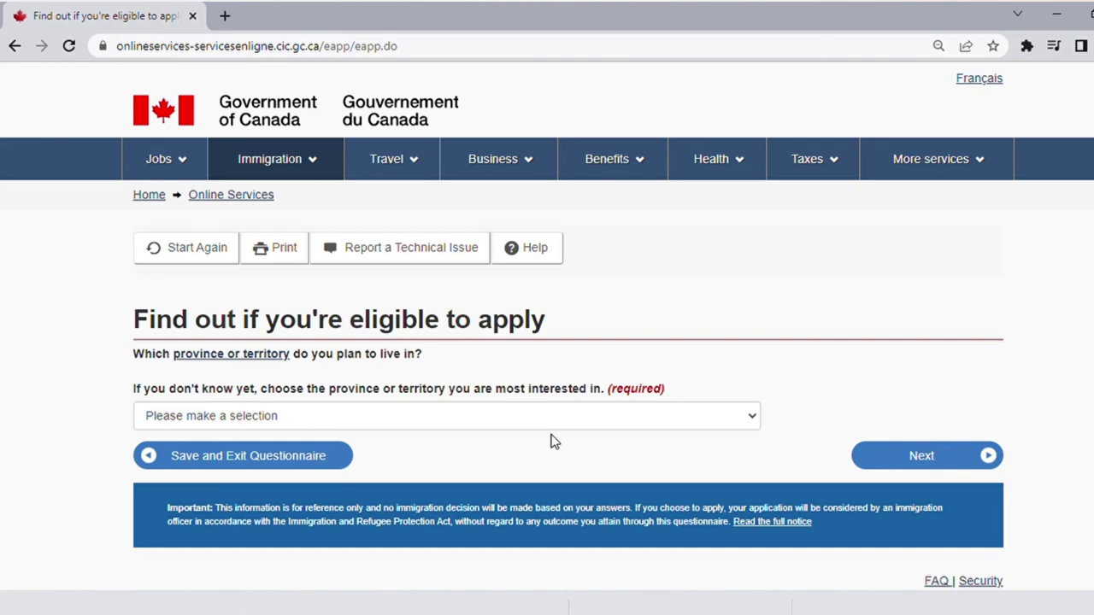
Select Ontario as the planned province and submit
{"action": "left_click", "coordinate": [476, 415]}
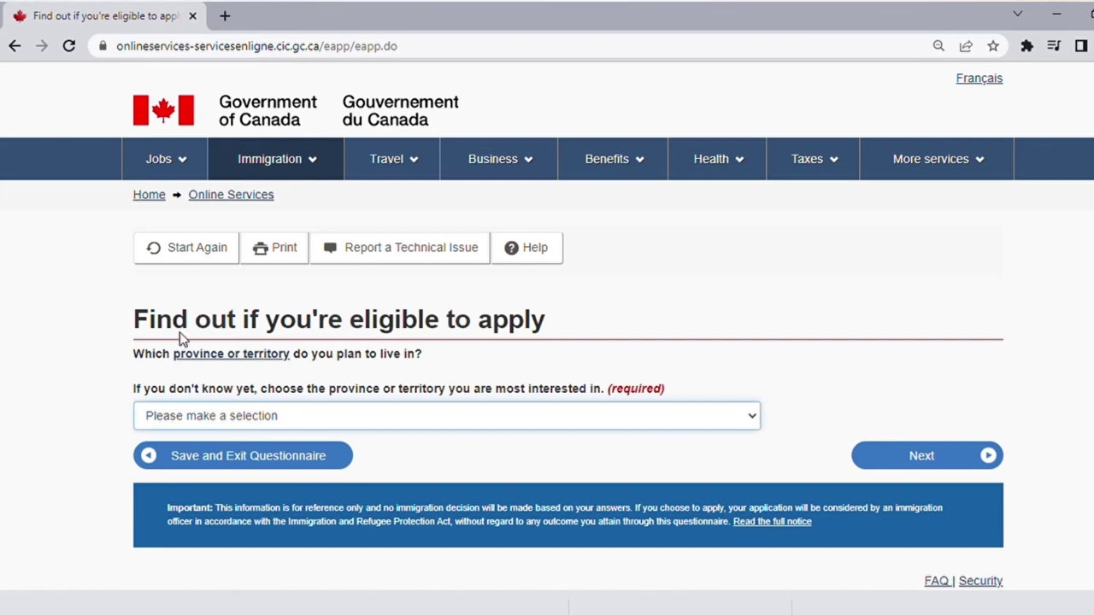
{"action": "key", "text": "o"}
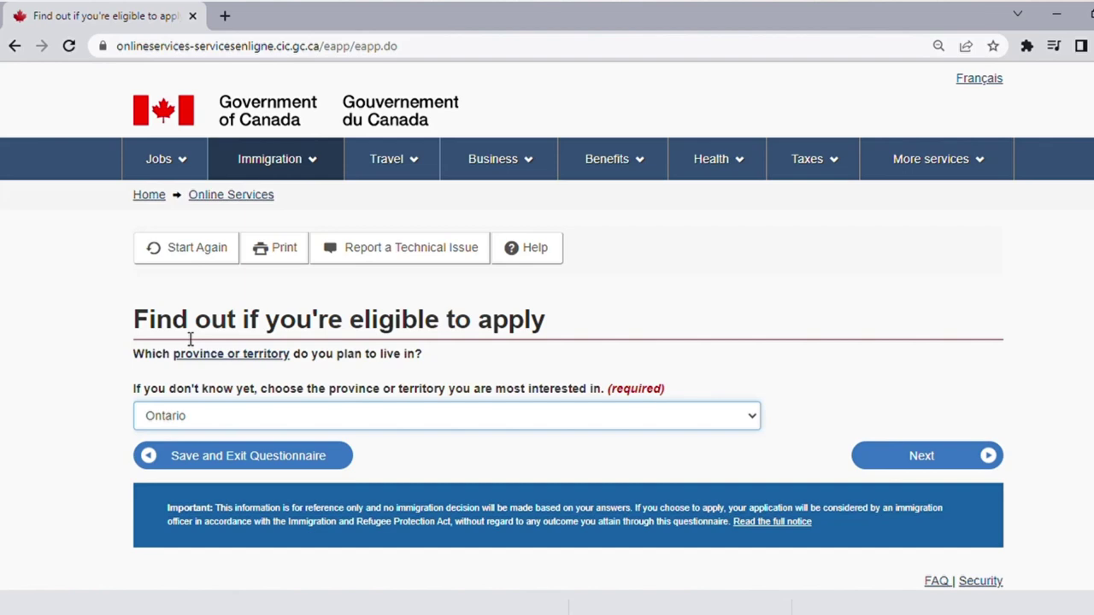
{"action": "left_click", "coordinate": [922, 466]}
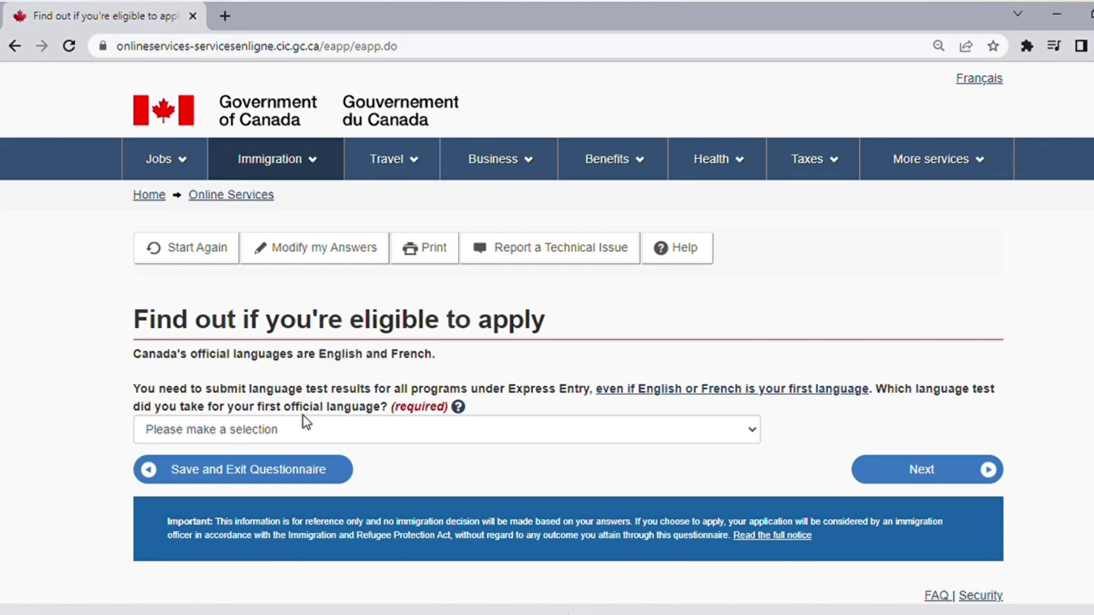
Choose IELTS as the language test with a test date of 01 January 2022
{"action": "key", "text": "i"}
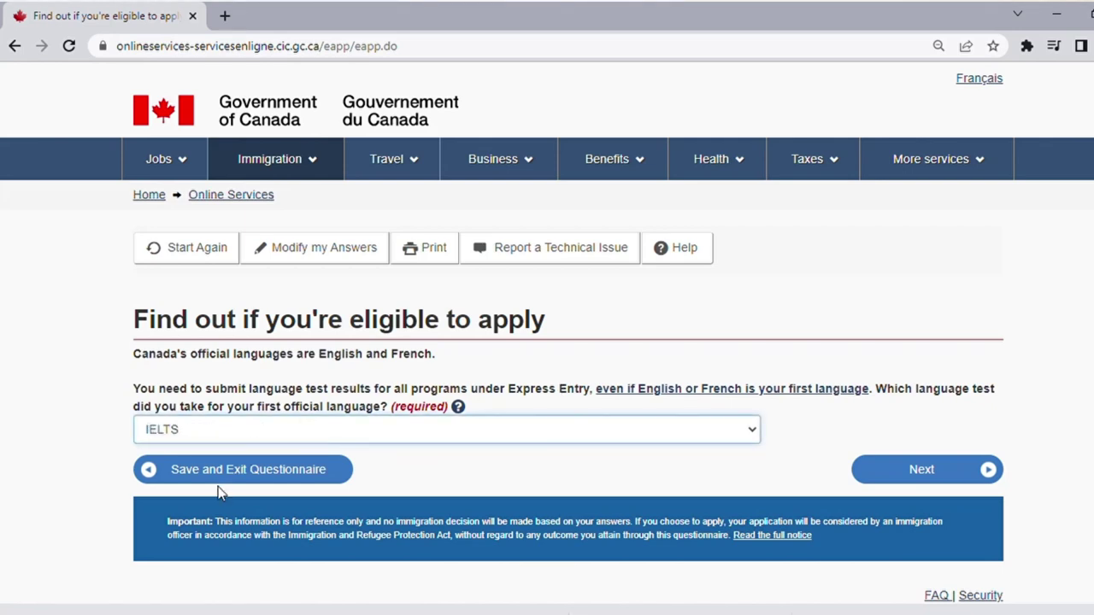
{"action": "left_click", "coordinate": [935, 475]}
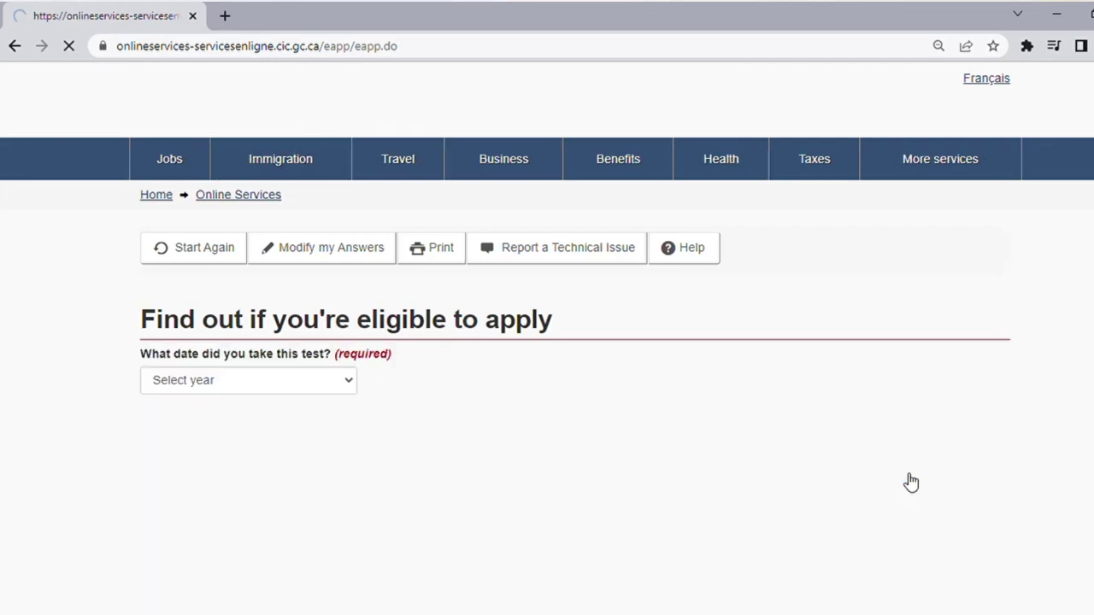
{"action": "left_click", "coordinate": [274, 389]}
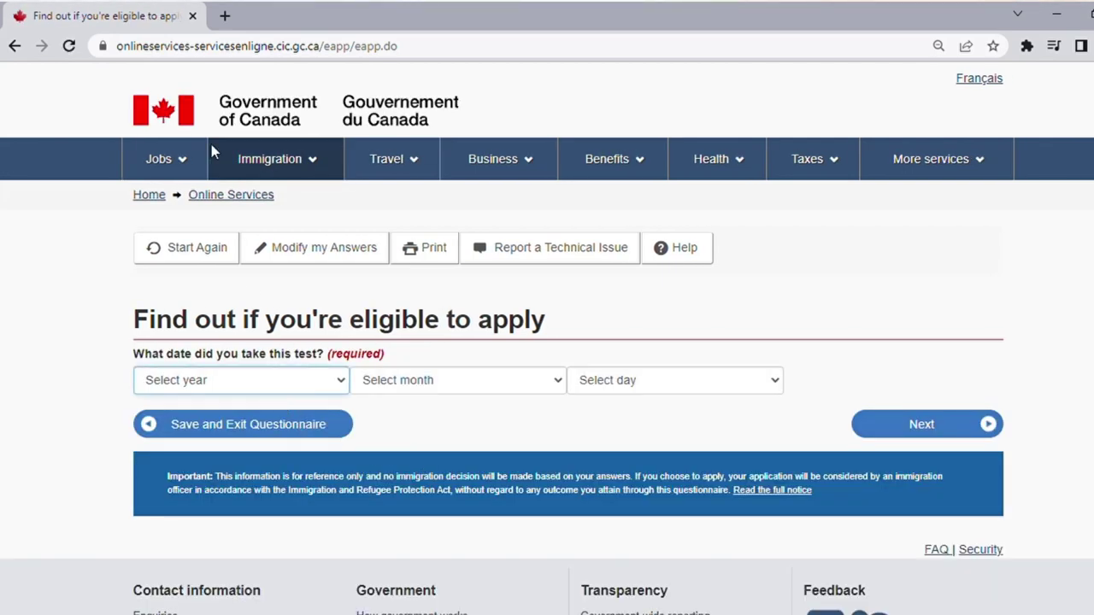
{"action": "key", "text": "Down"}
{"action": "left_click", "coordinate": [501, 381]}
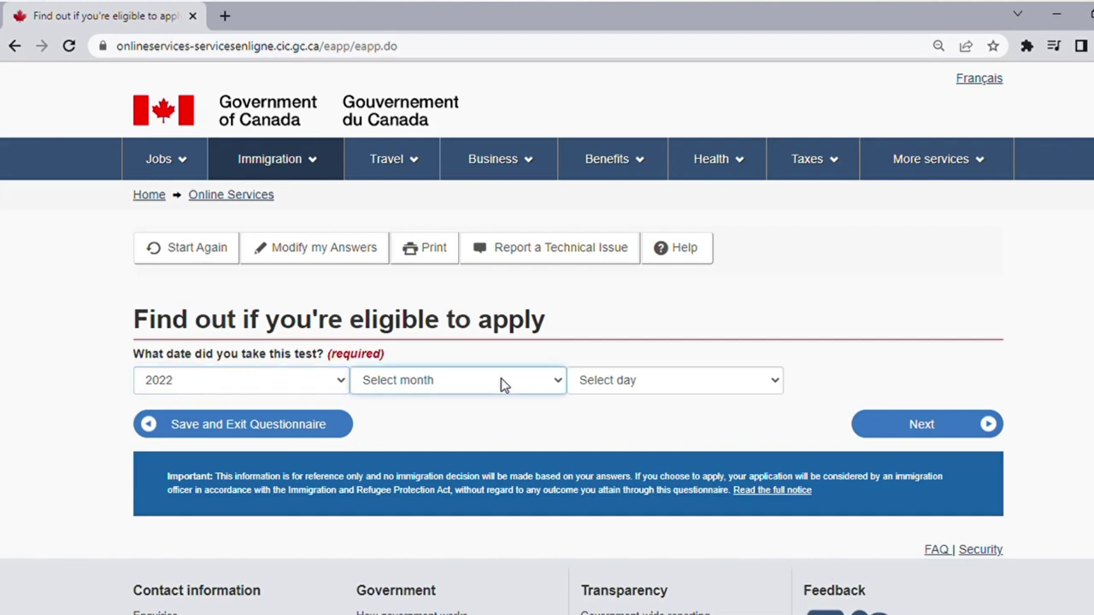
{"action": "key", "text": "Down"}
{"action": "left_click", "coordinate": [619, 389]}
{"action": "key", "text": "Down"}
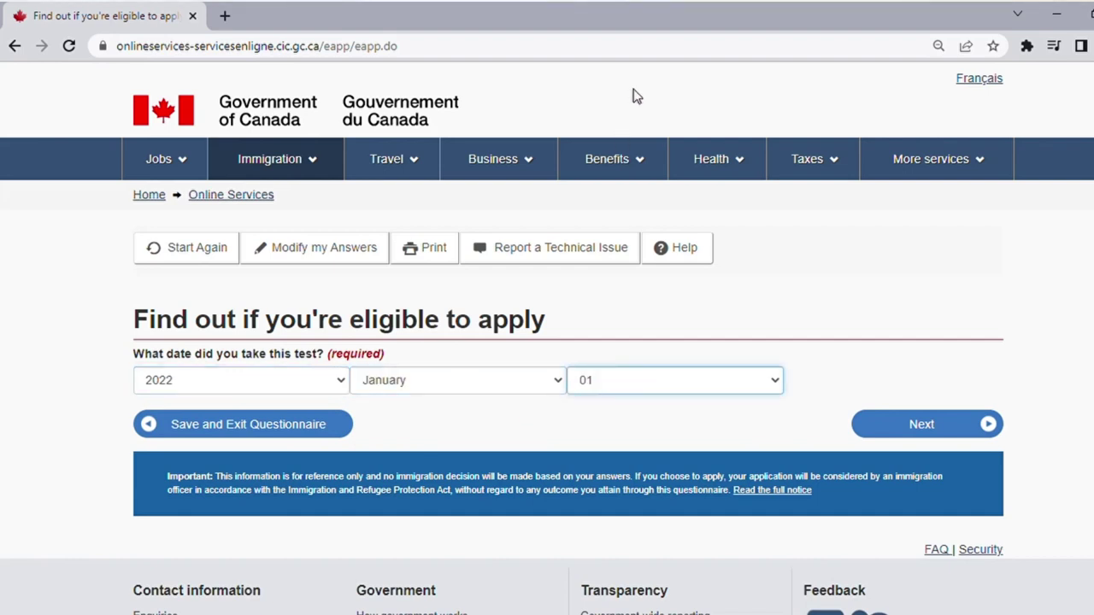
{"action": "left_click", "coordinate": [923, 431]}
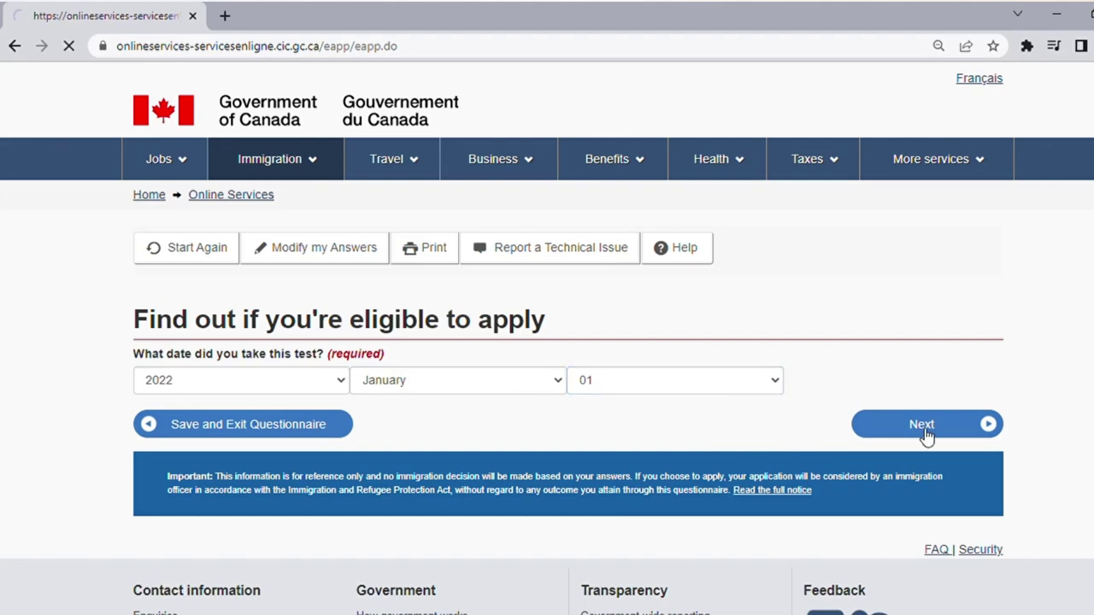
Enter IELTS scores Speaking 8, Listening 8, Reading 7.5 and Writing 7.5, then submit
{"action": "scroll", "coordinate": [286, 386], "scroll_direction": "down", "scroll_amount": 2}
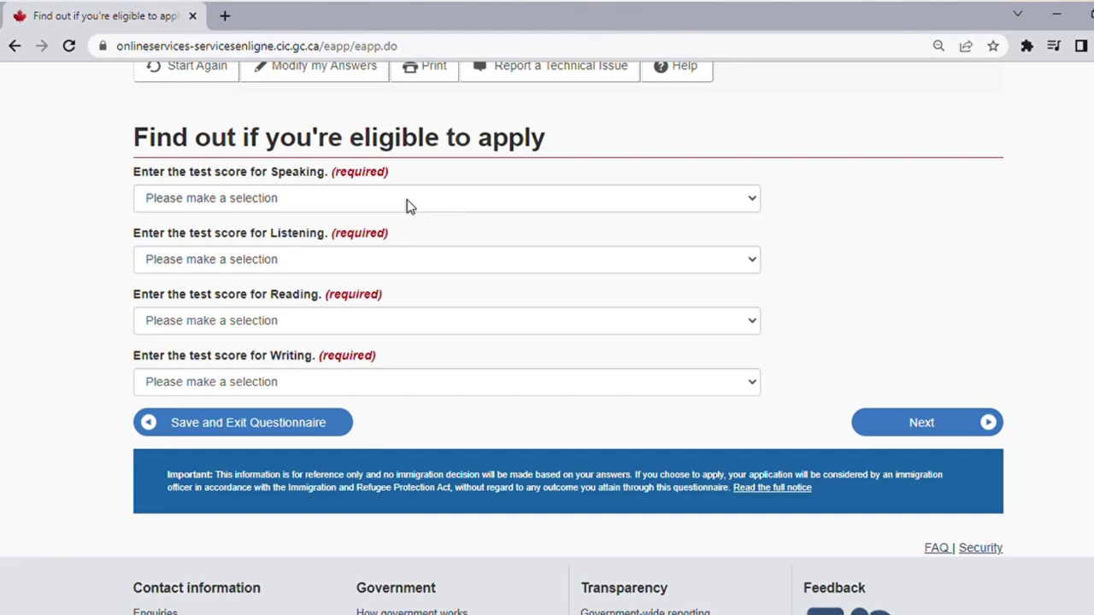
{"action": "left_click", "coordinate": [322, 207]}
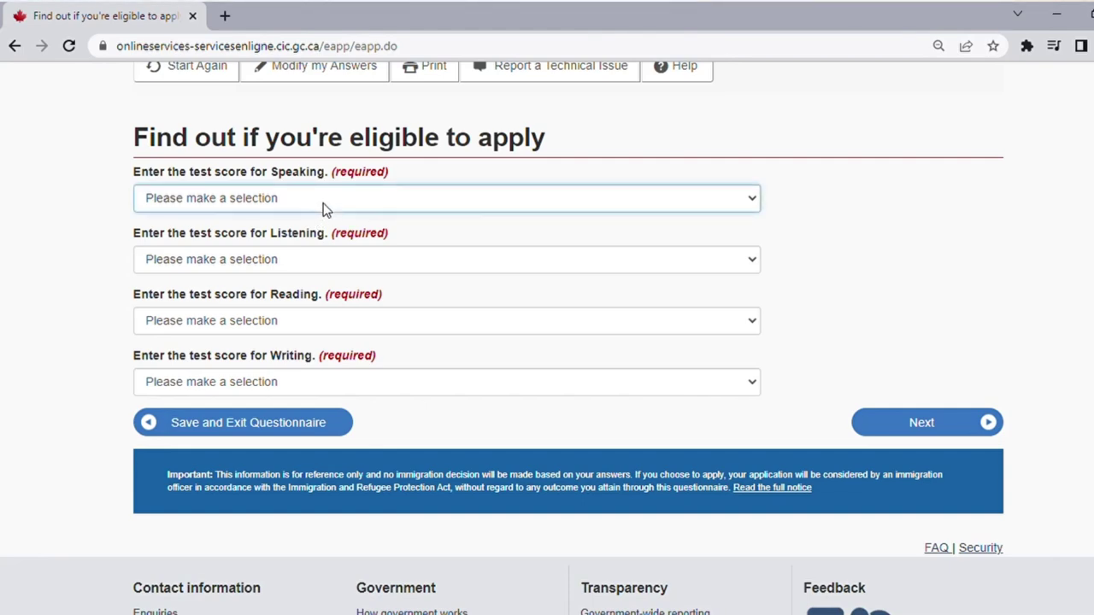
{"action": "key", "text": "8"}
{"action": "left_click", "coordinate": [181, 263]}
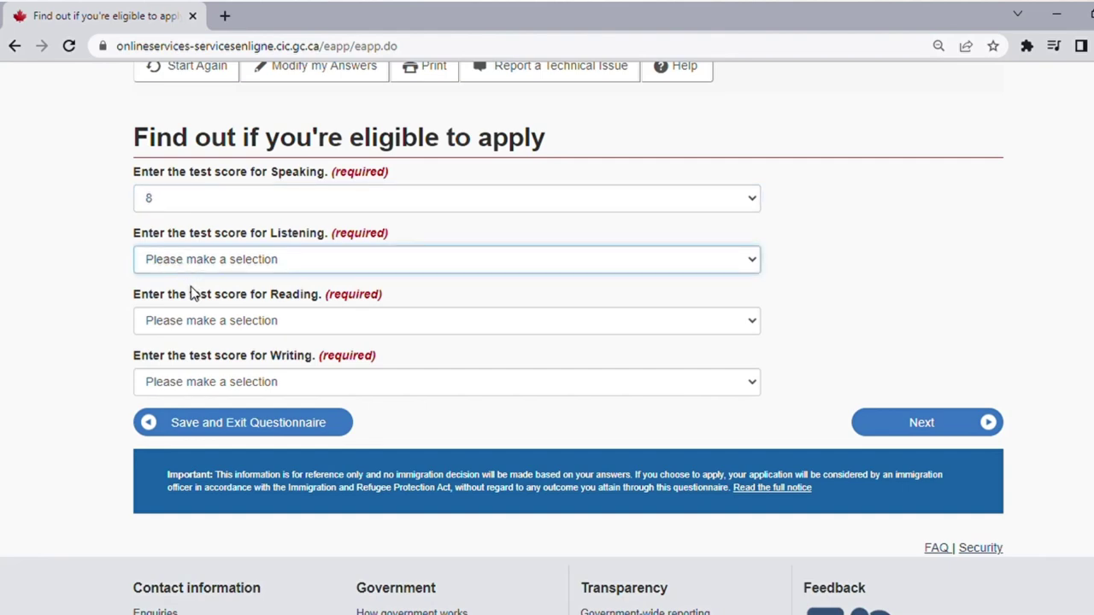
{"action": "key", "text": "8"}
{"action": "left_click", "coordinate": [220, 321]}
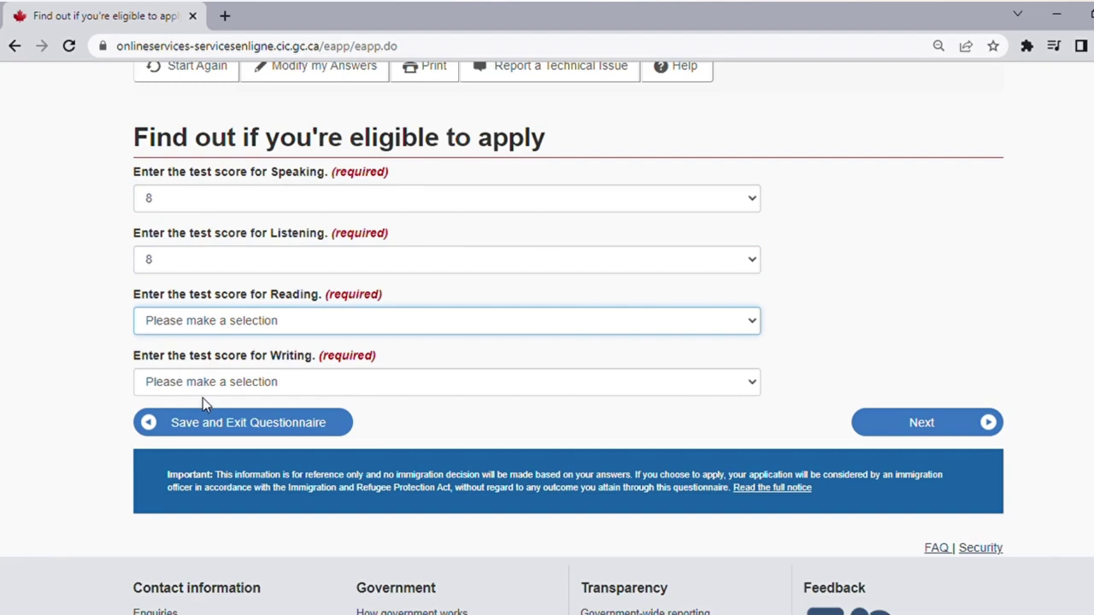
{"action": "type", "text": "7.5"}
{"action": "left_click", "coordinate": [233, 388]}
{"action": "type", "text": "7.5"}
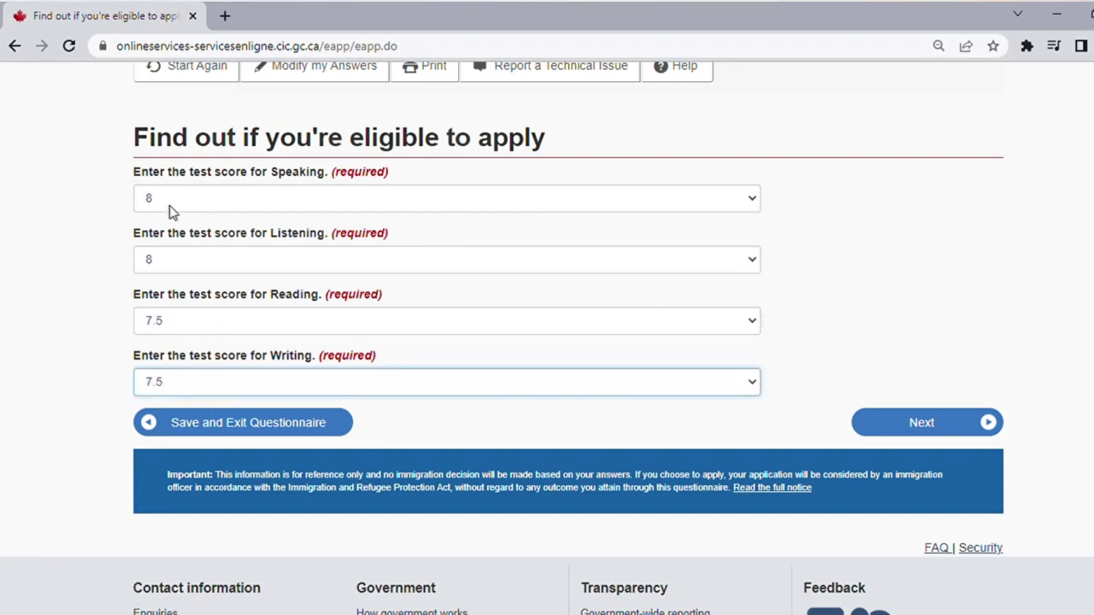
{"action": "left_click", "coordinate": [910, 422]}
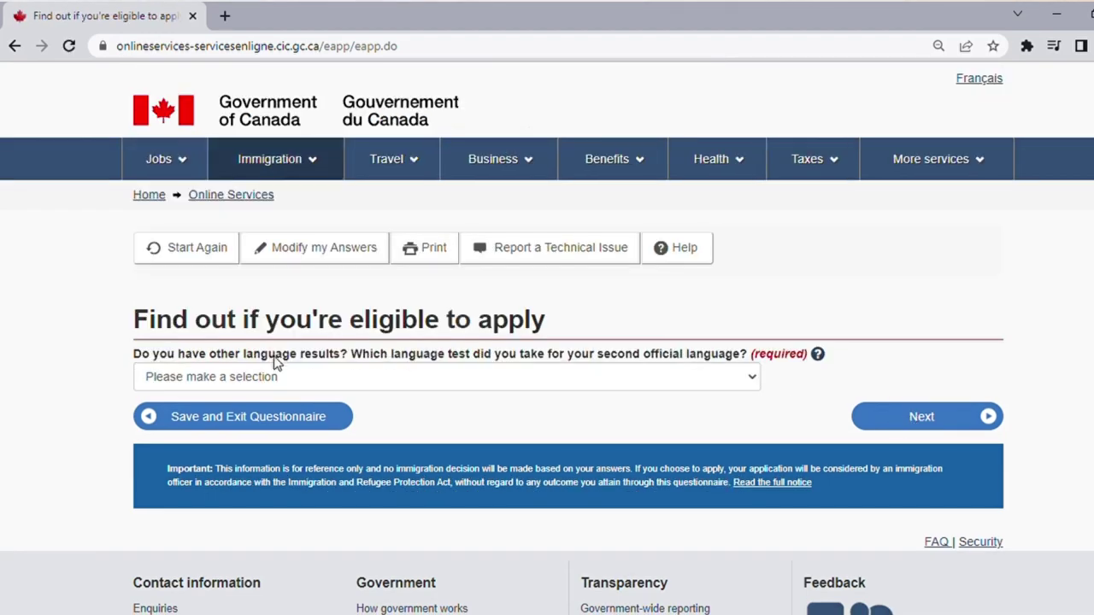
Answer None for the second official language test and continue
{"action": "left_click", "coordinate": [313, 377]}
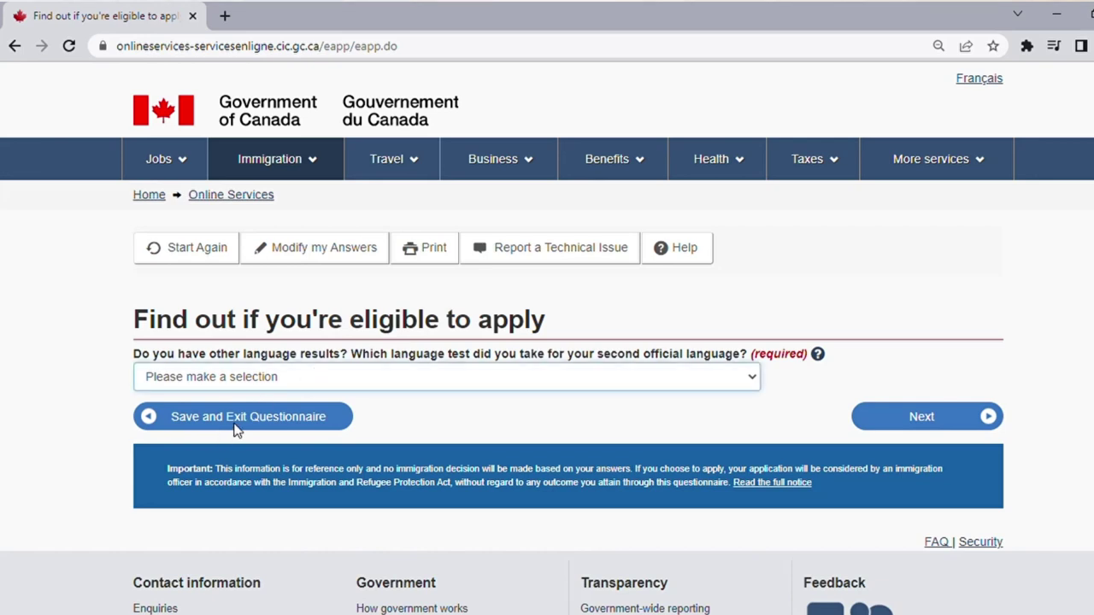
{"action": "key", "text": "Down"}
{"action": "left_click", "coordinate": [938, 413]}
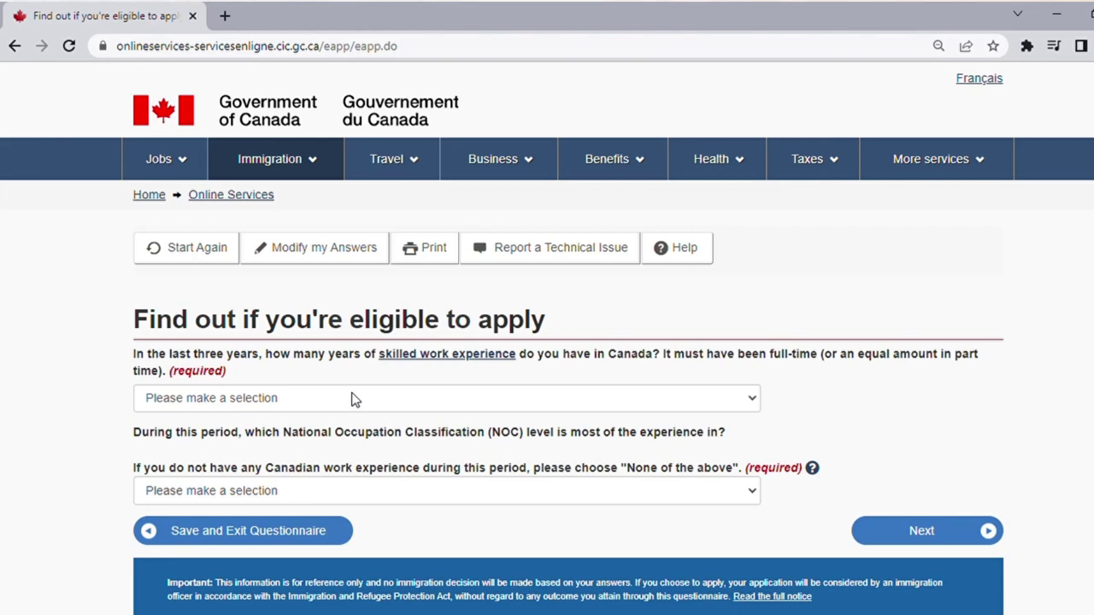
Set Canadian skilled work experience to None and NOC level to None of the above
{"action": "left_click", "coordinate": [355, 400]}
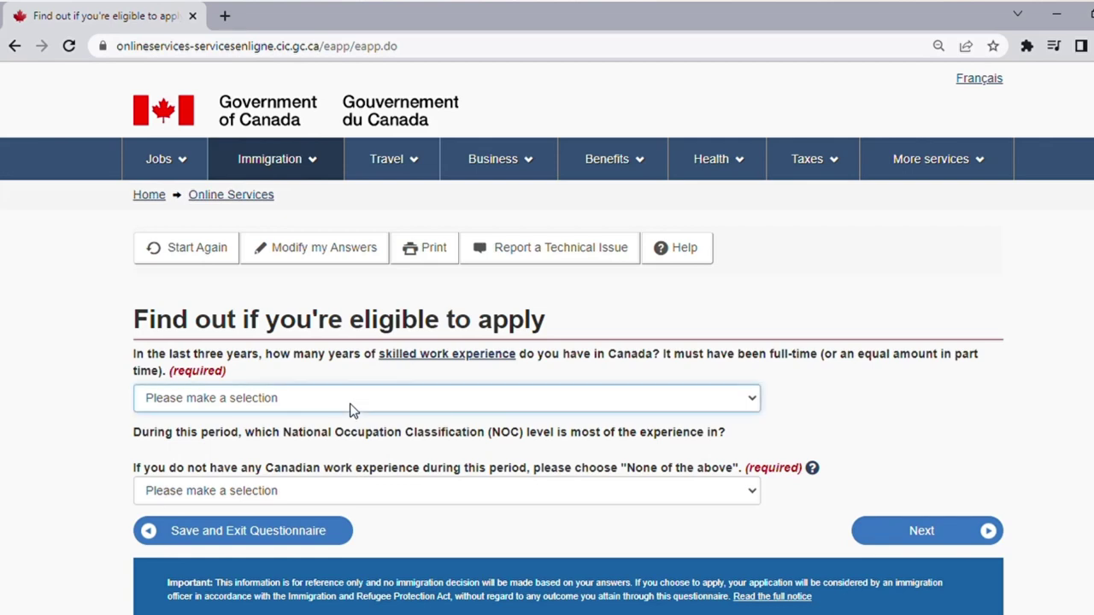
{"action": "left_click", "coordinate": [239, 450]}
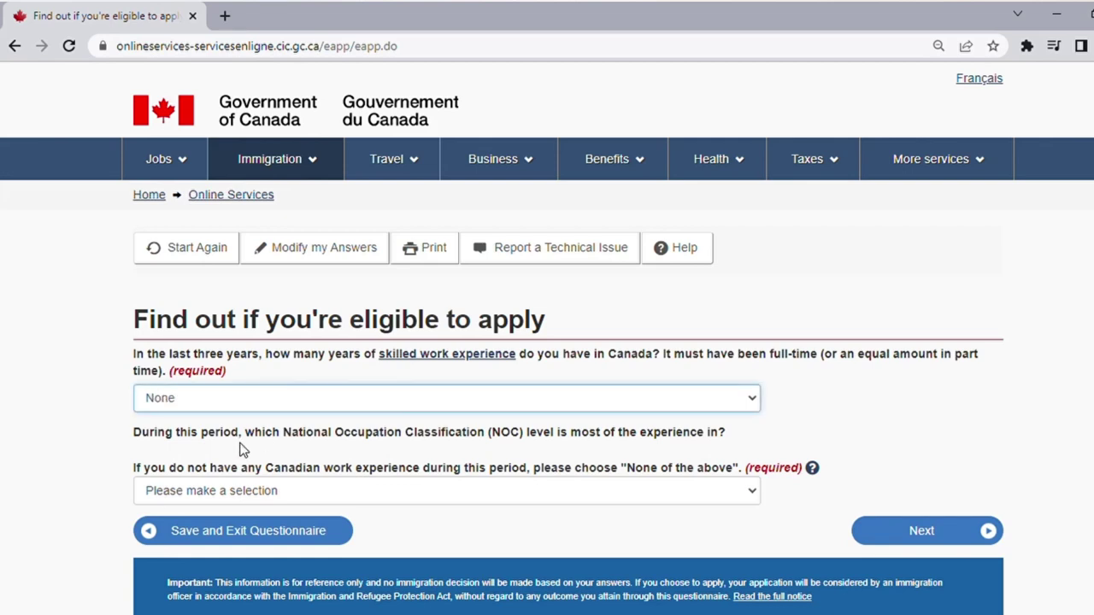
{"action": "left_click", "coordinate": [293, 489]}
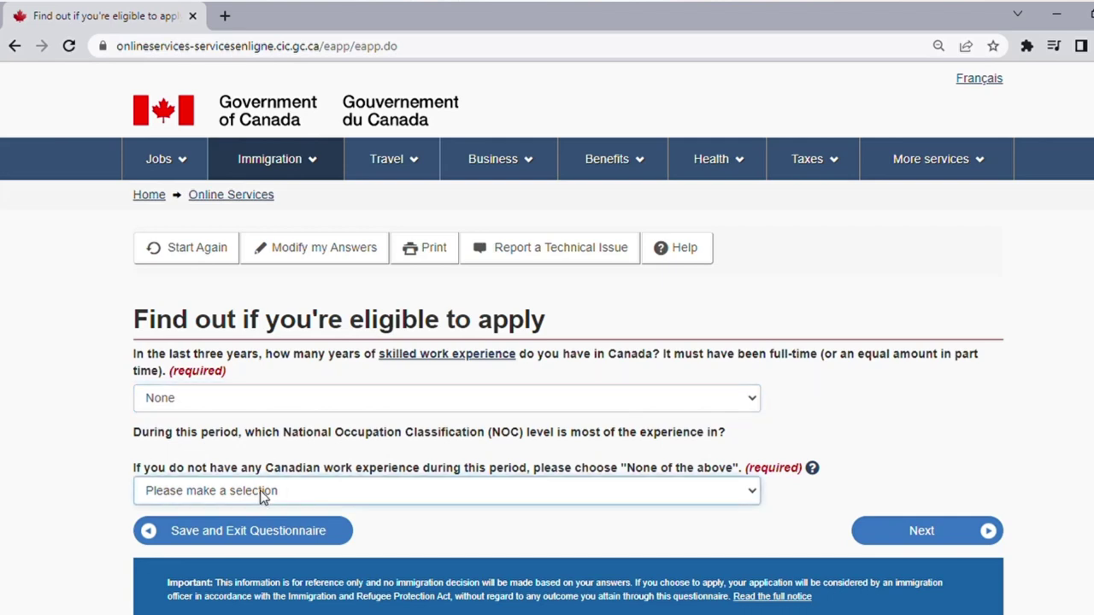
{"action": "left_click", "coordinate": [220, 581]}
{"action": "left_click", "coordinate": [930, 532]}
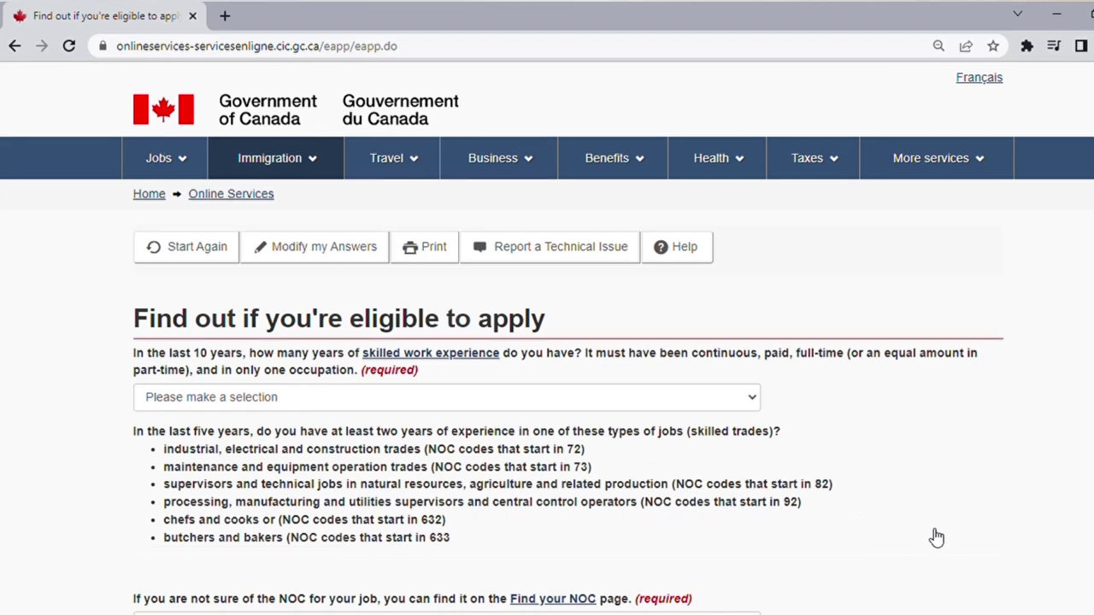
Select Four to Five years of skilled work in 10 years and None for skilled trades
{"action": "scroll", "coordinate": [937, 536], "scroll_direction": "down", "scroll_amount": 3}
{"action": "scroll", "coordinate": [936, 537], "scroll_direction": "up", "scroll_amount": 1}
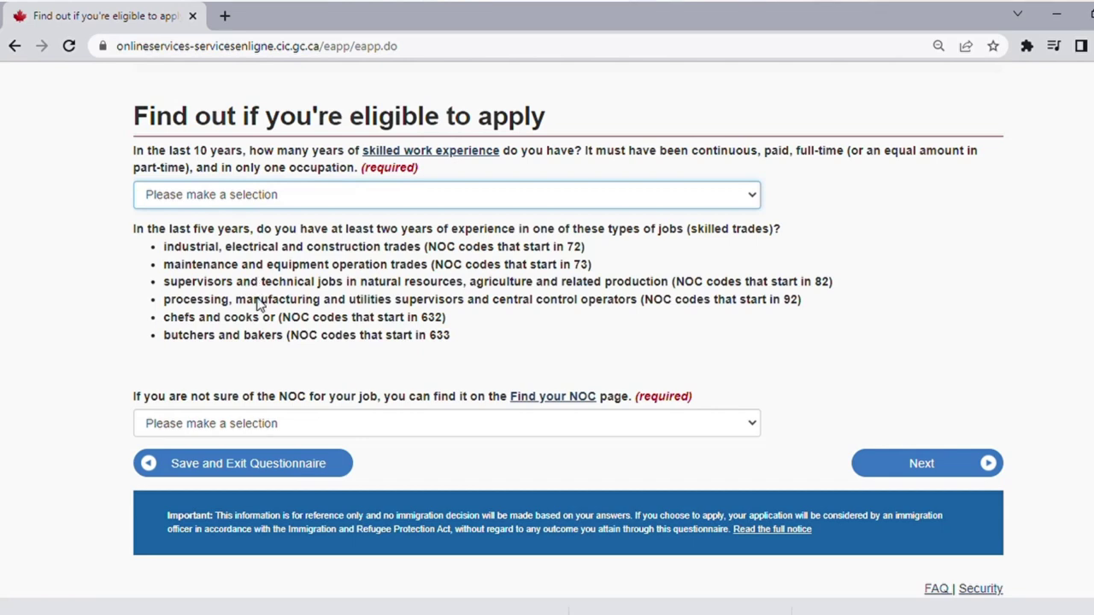
{"action": "key", "text": "f"}
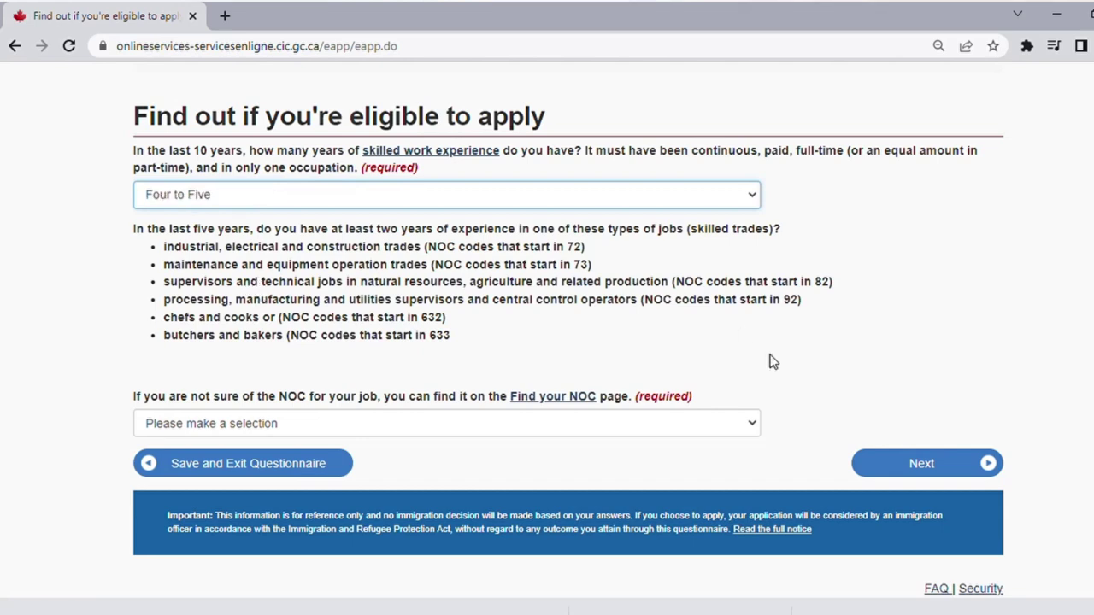
{"action": "left_click", "coordinate": [695, 423]}
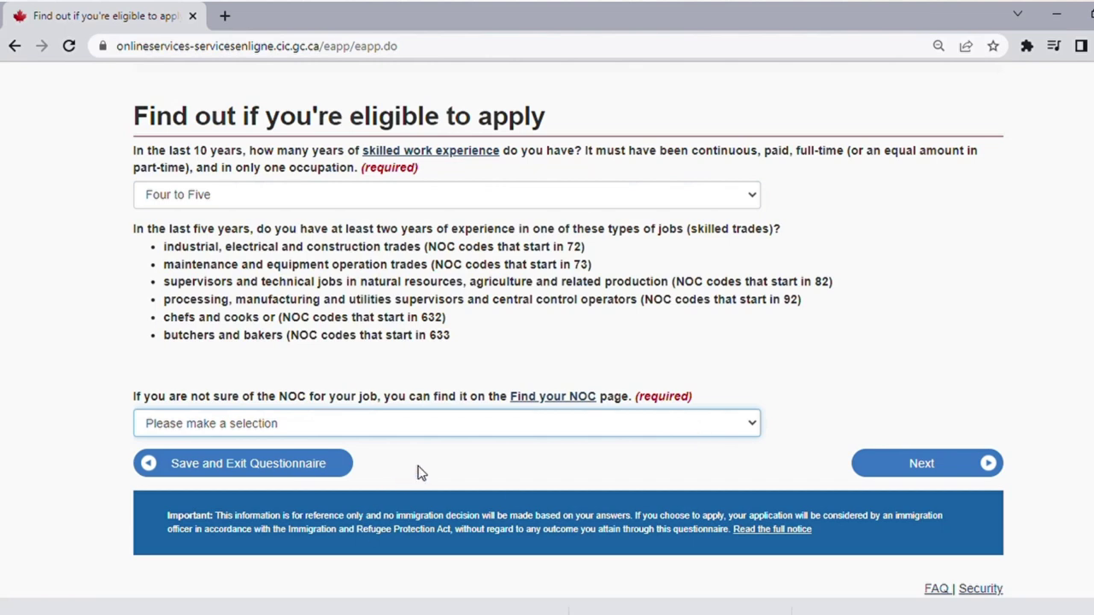
{"action": "key", "text": "Down"}
Submit work experience, then declare funds of 13,310 - 16,569 and 1 family member
{"action": "left_click", "coordinate": [947, 475]}
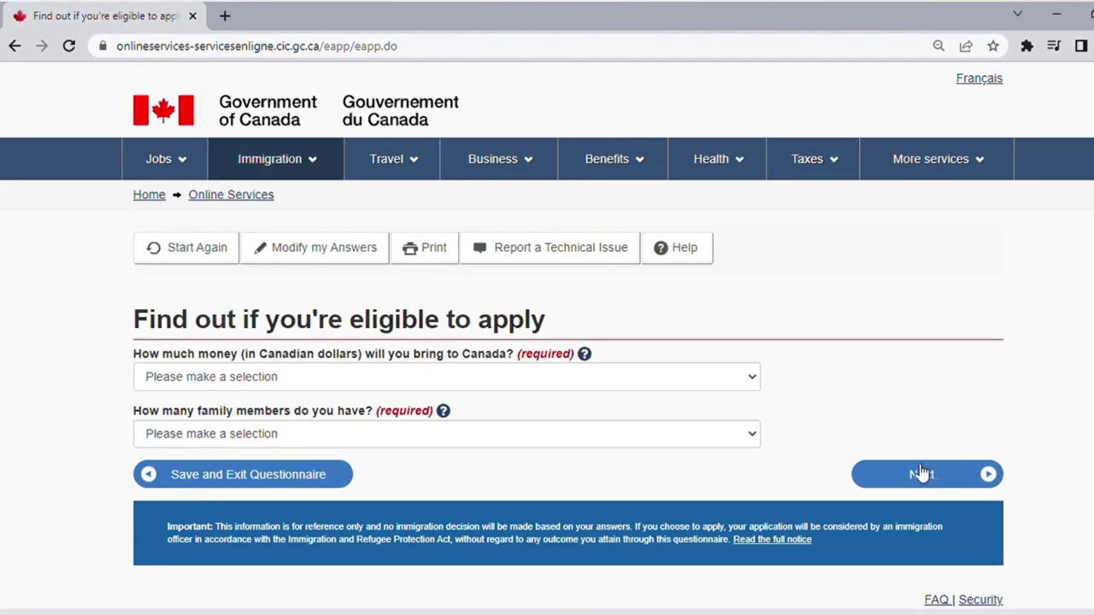
{"action": "left_click", "coordinate": [418, 387]}
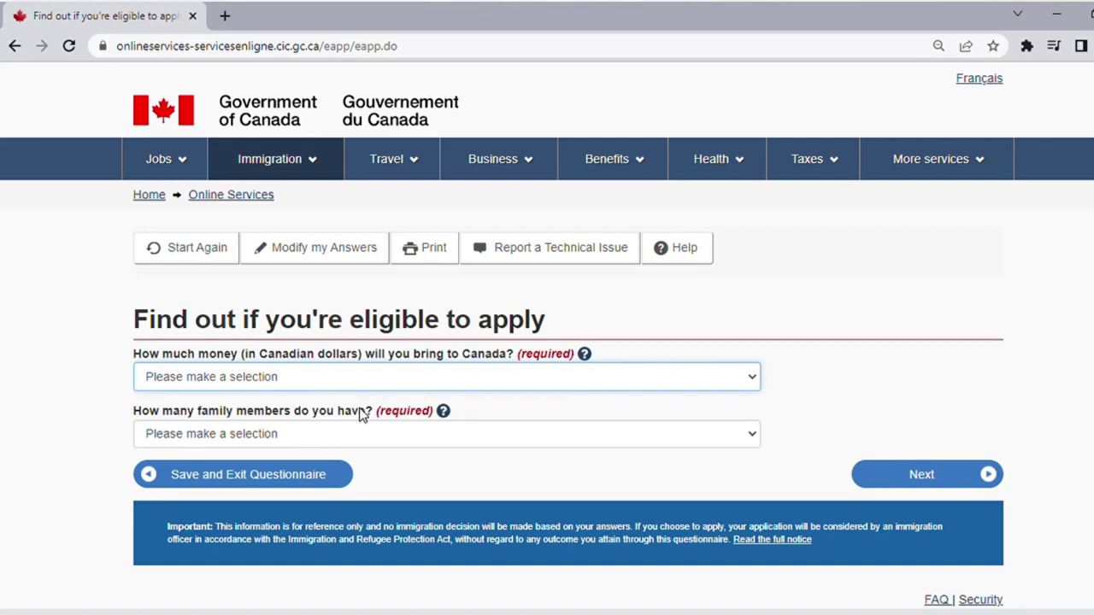
{"action": "key", "text": "Down"}
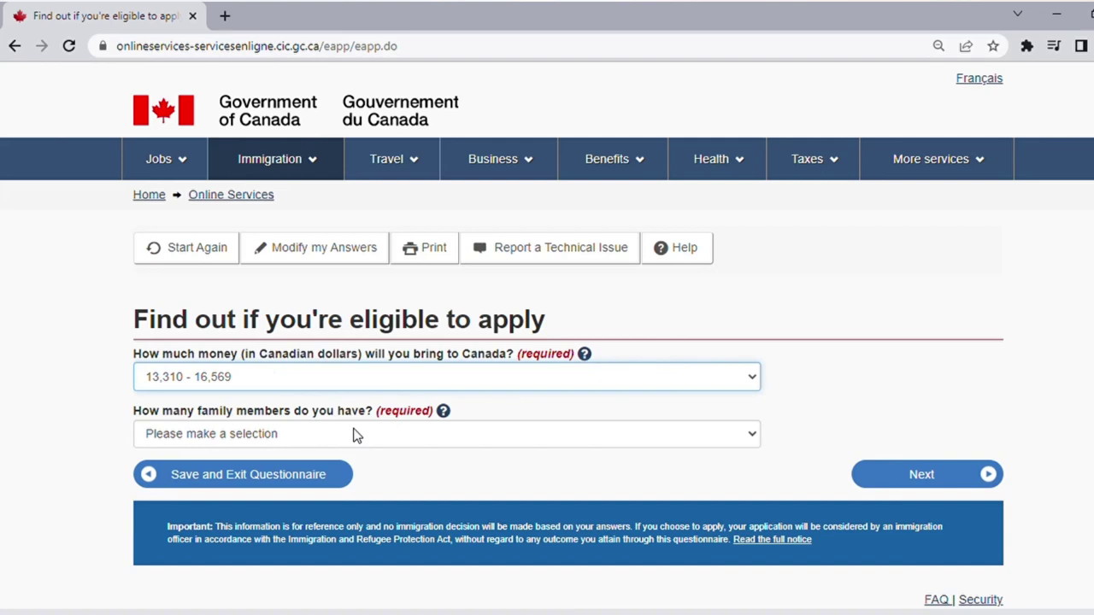
{"action": "key", "text": "Tab"}
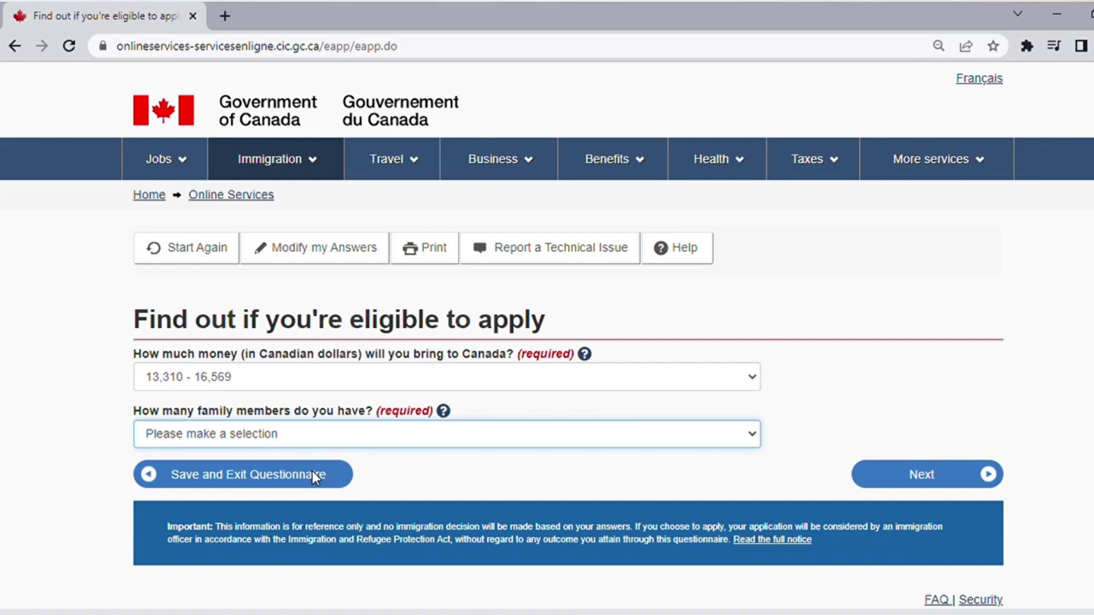
{"action": "key", "text": "Down"}
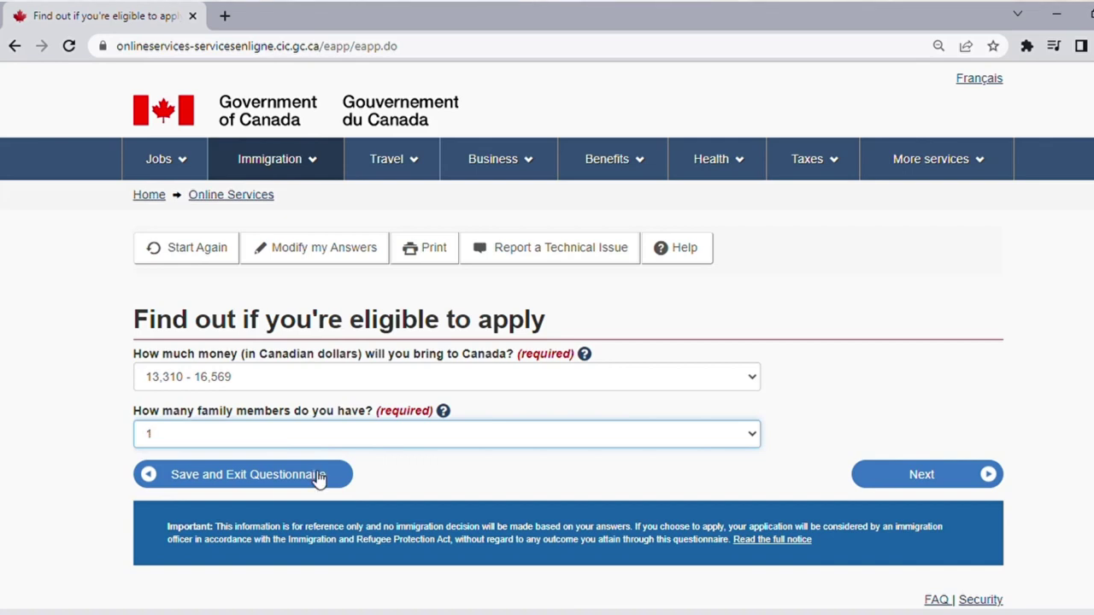
{"action": "left_click", "coordinate": [878, 477]}
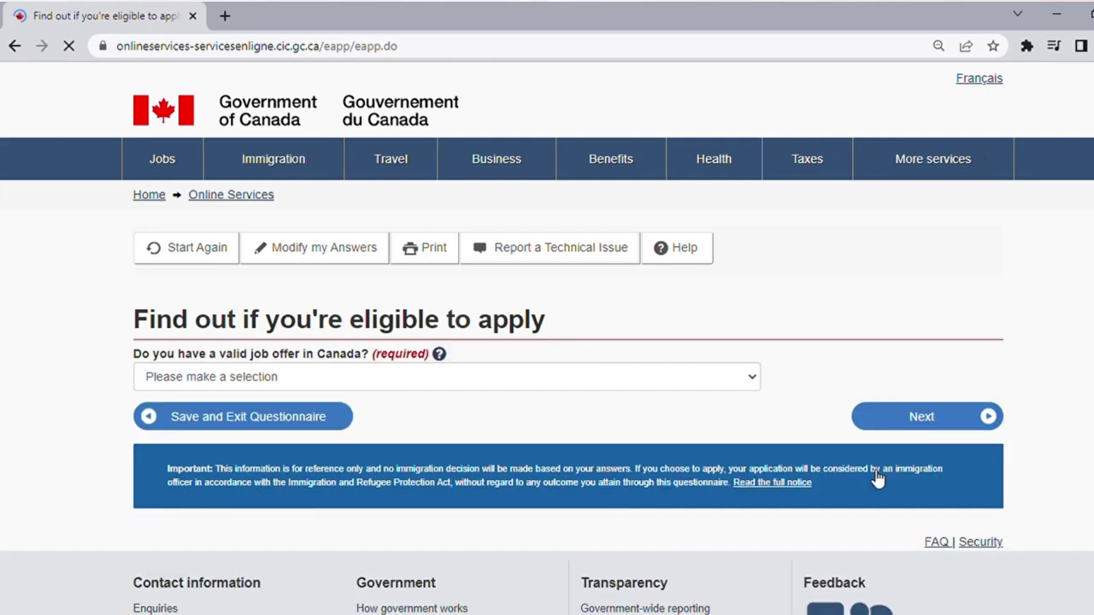
Answer No to having a valid job offer and continue
{"action": "left_click", "coordinate": [350, 377]}
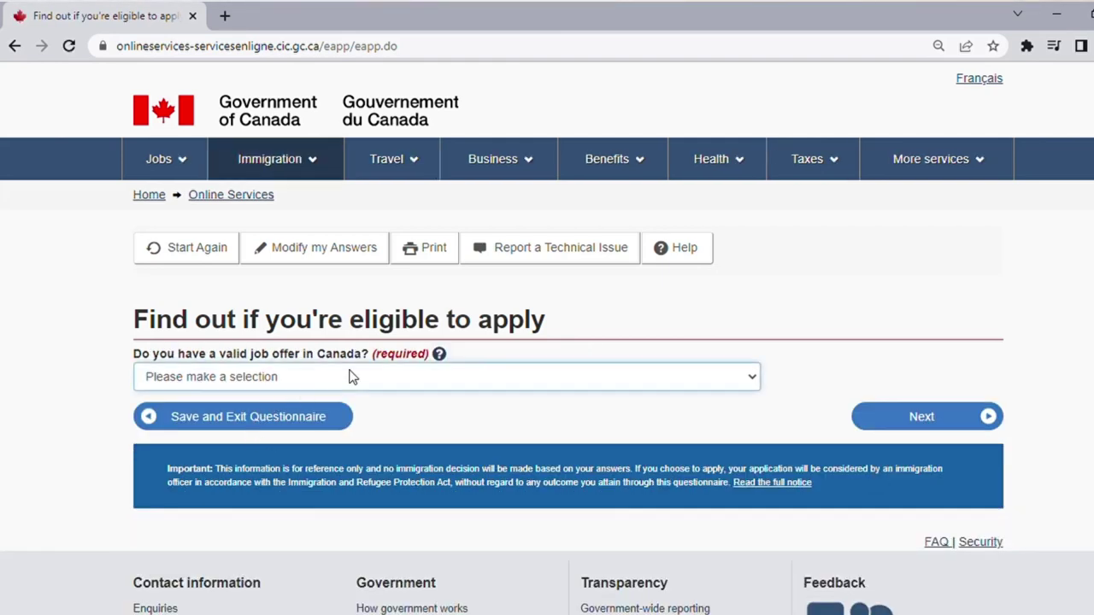
{"action": "left_click", "coordinate": [276, 435]}
{"action": "left_click", "coordinate": [942, 416]}
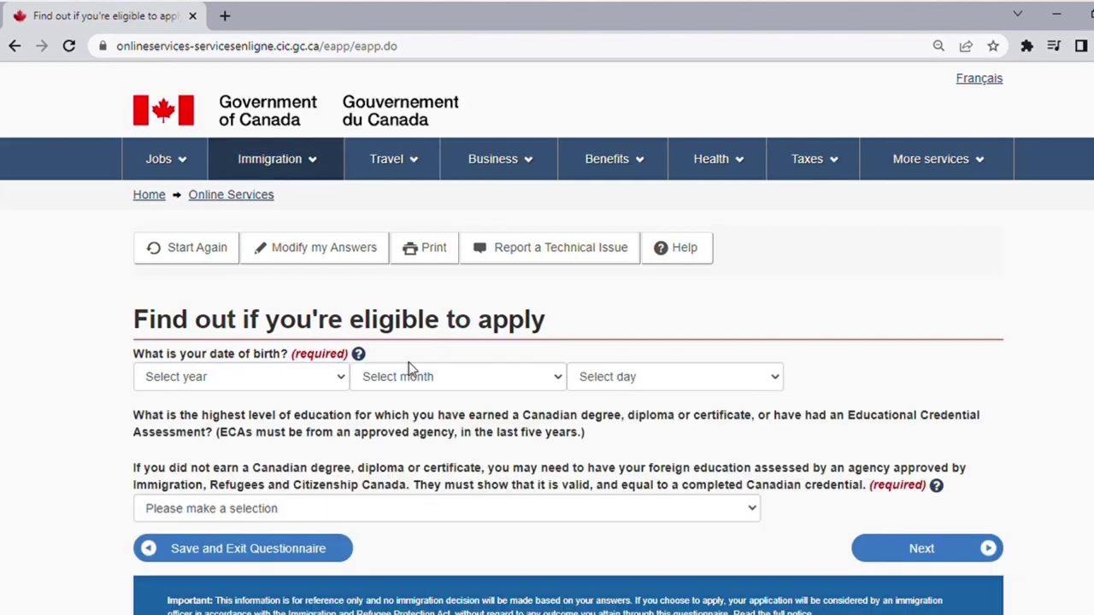
Enter a date of birth of 03 September 1995
{"action": "left_click", "coordinate": [242, 378]}
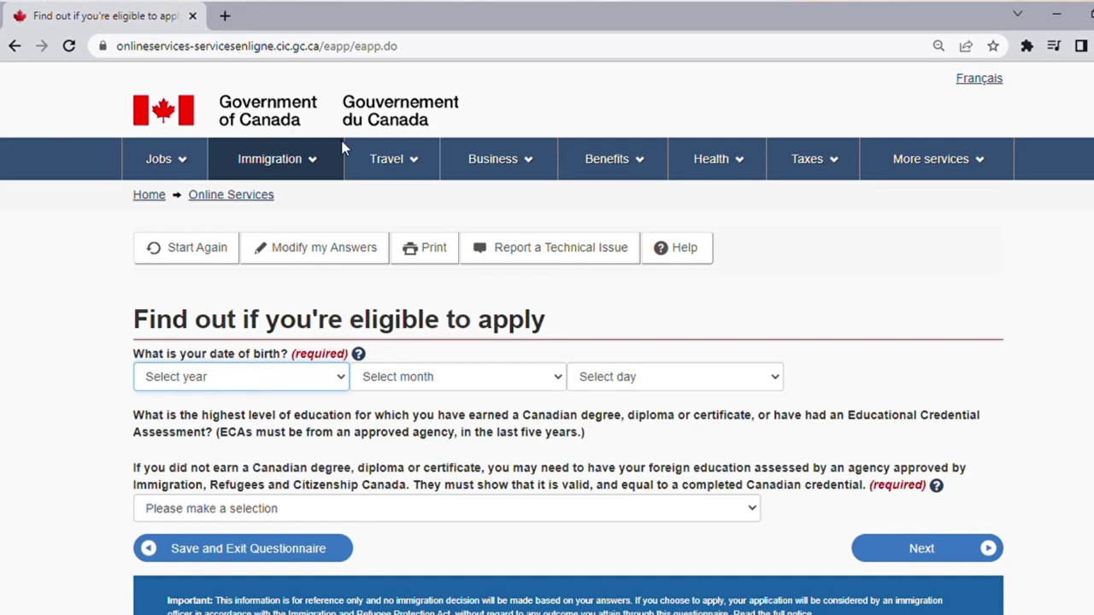
{"action": "type", "text": "1995"}
{"action": "key", "text": "Tab"}
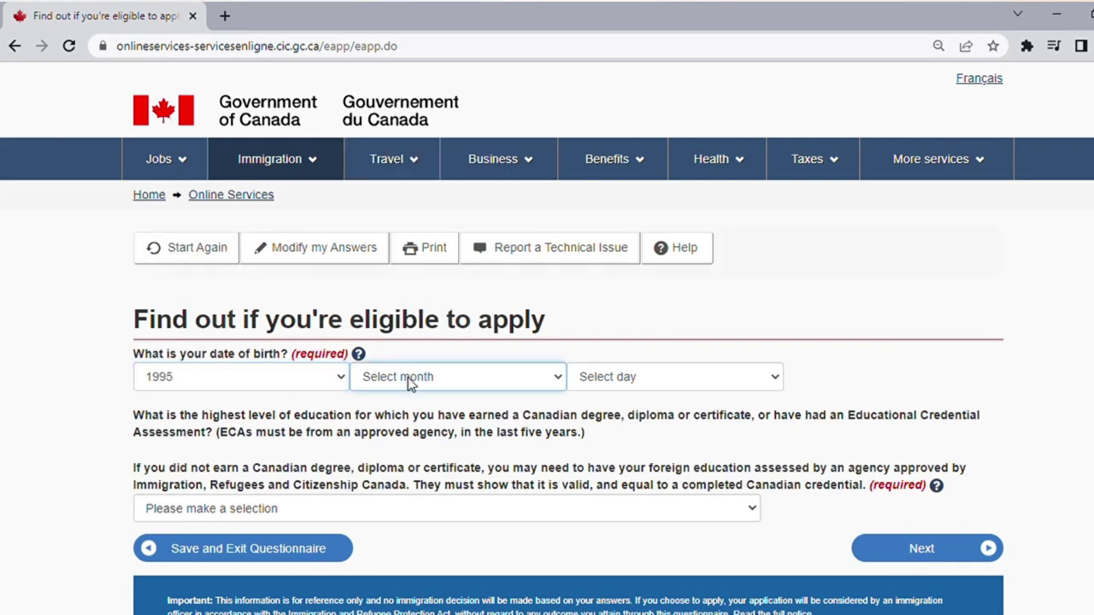
{"action": "type", "text": "s"}
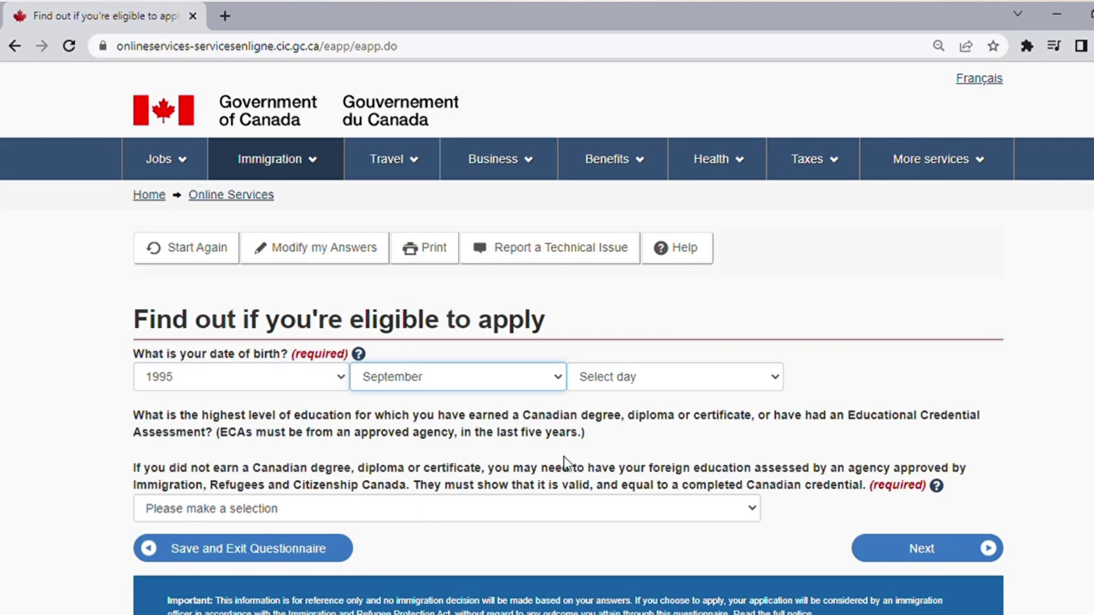
{"action": "key", "text": "Tab"}
{"action": "type", "text": "03"}
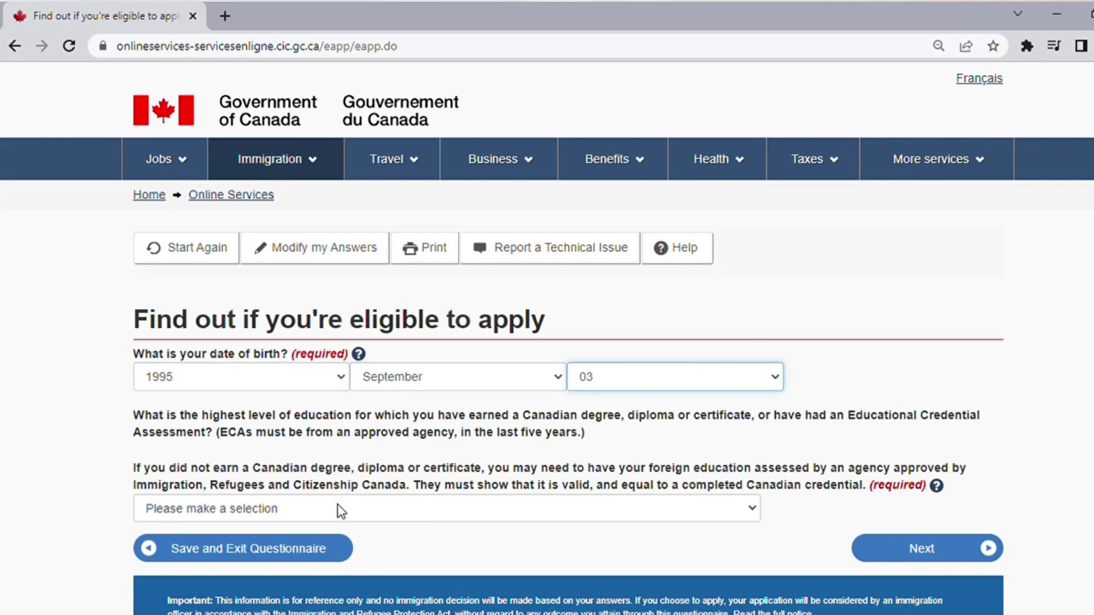
{"action": "scroll", "coordinate": [336, 510], "scroll_direction": "down", "scroll_amount": 2}
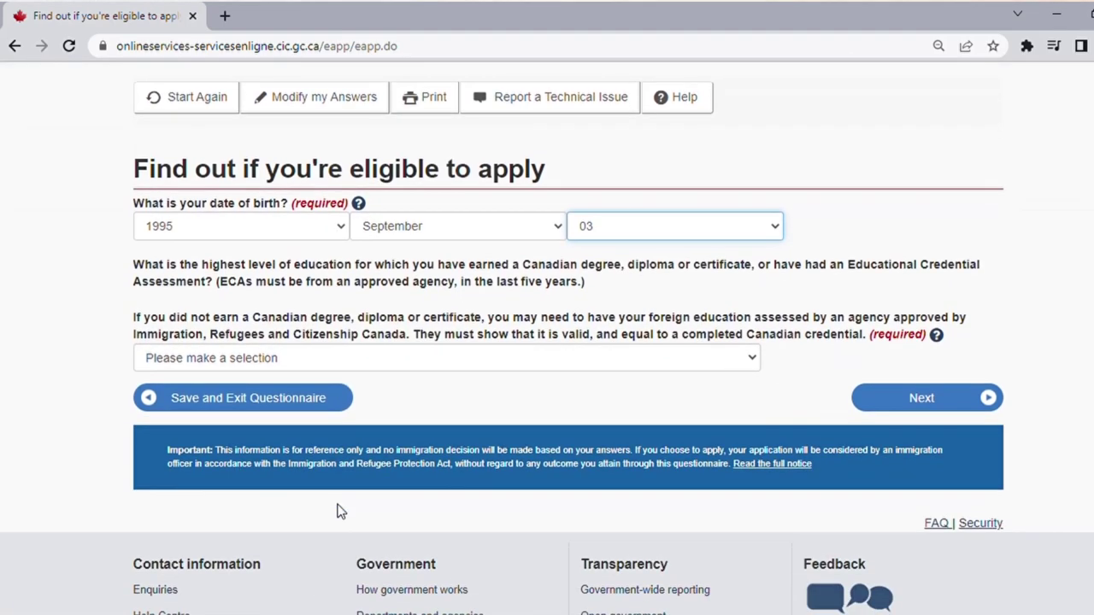
Choose Master's degree as highest education and submit the answers
{"action": "left_click", "coordinate": [456, 357]}
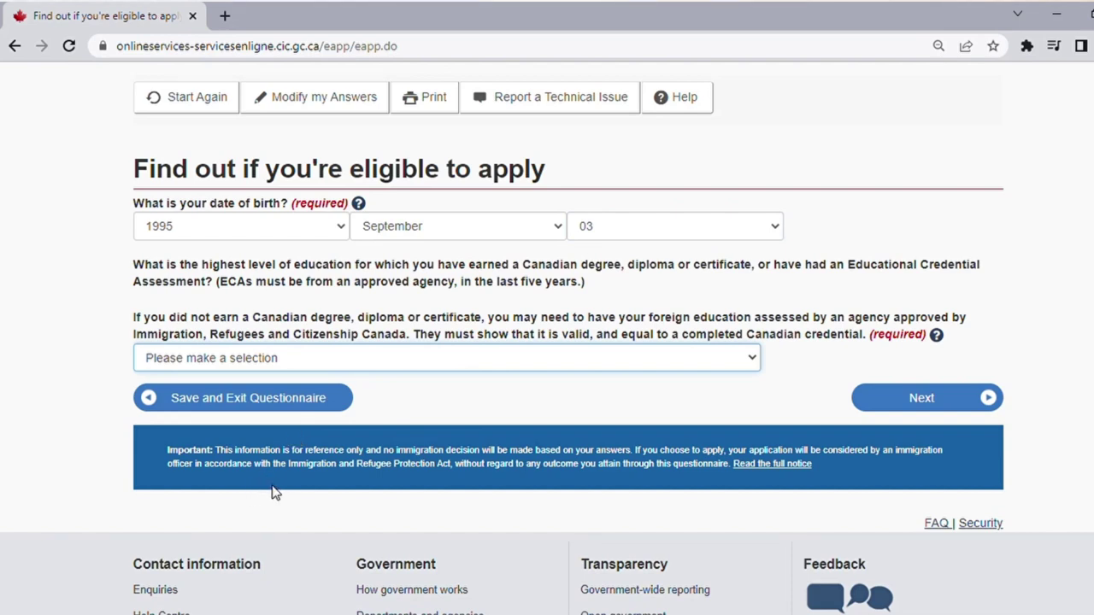
{"action": "key", "text": "m"}
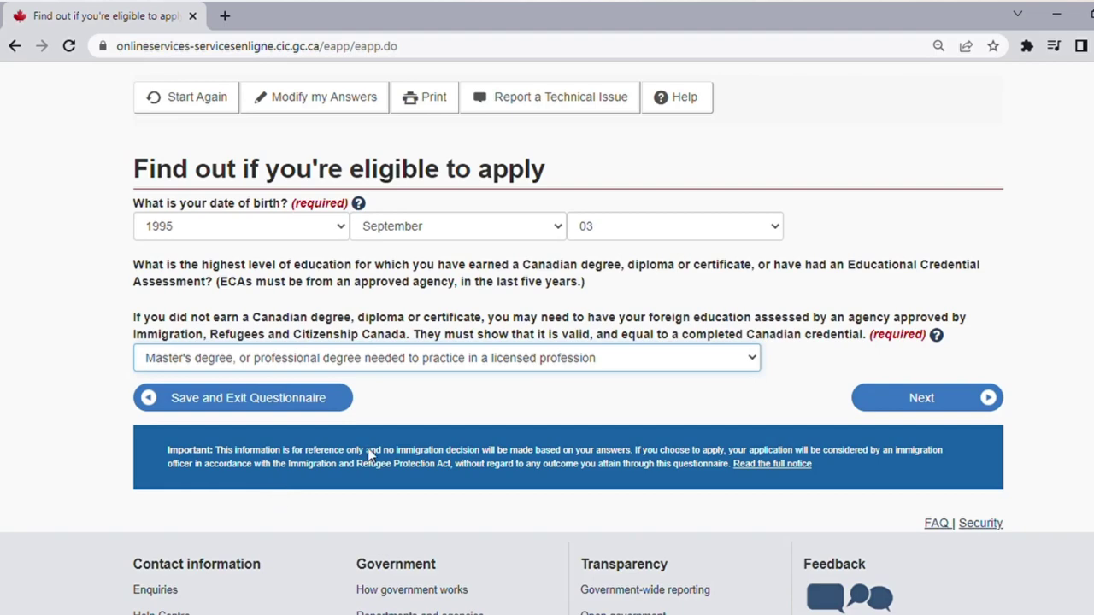
{"action": "left_click", "coordinate": [962, 407]}
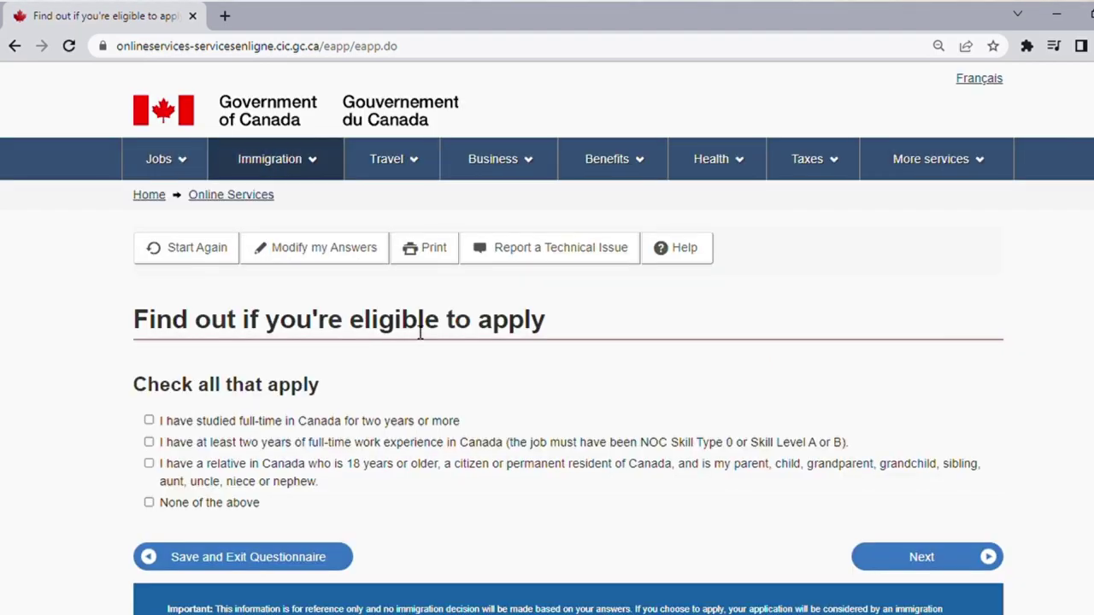
Tick None of the above for Canada ties, then choose Never Married/Single as marital status
{"action": "scroll", "coordinate": [301, 411], "scroll_direction": "down", "scroll_amount": 2}
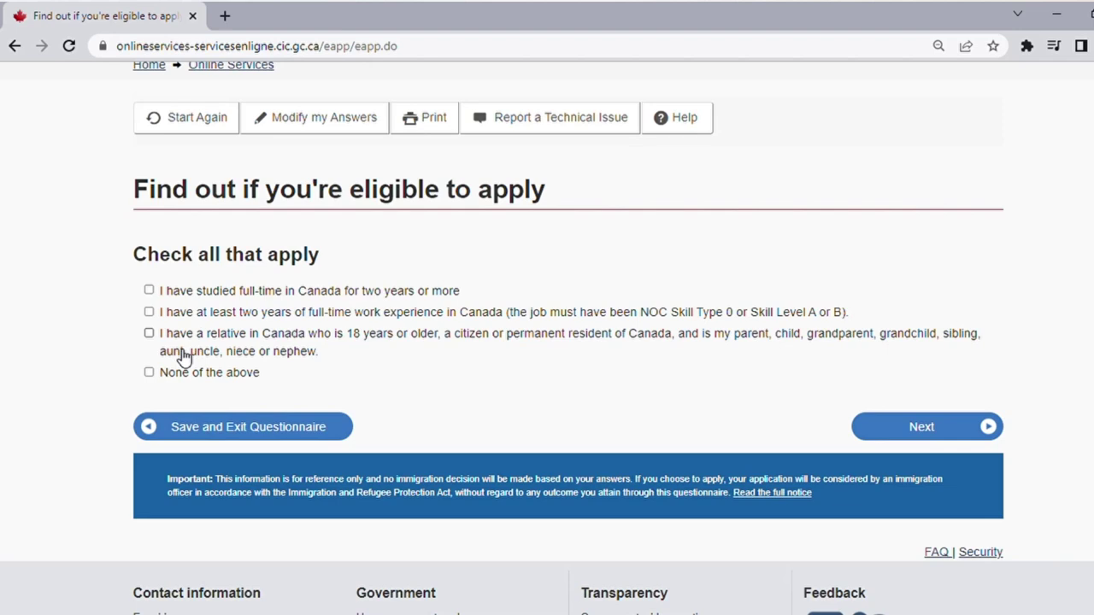
{"action": "left_click", "coordinate": [171, 379]}
{"action": "left_click", "coordinate": [909, 426]}
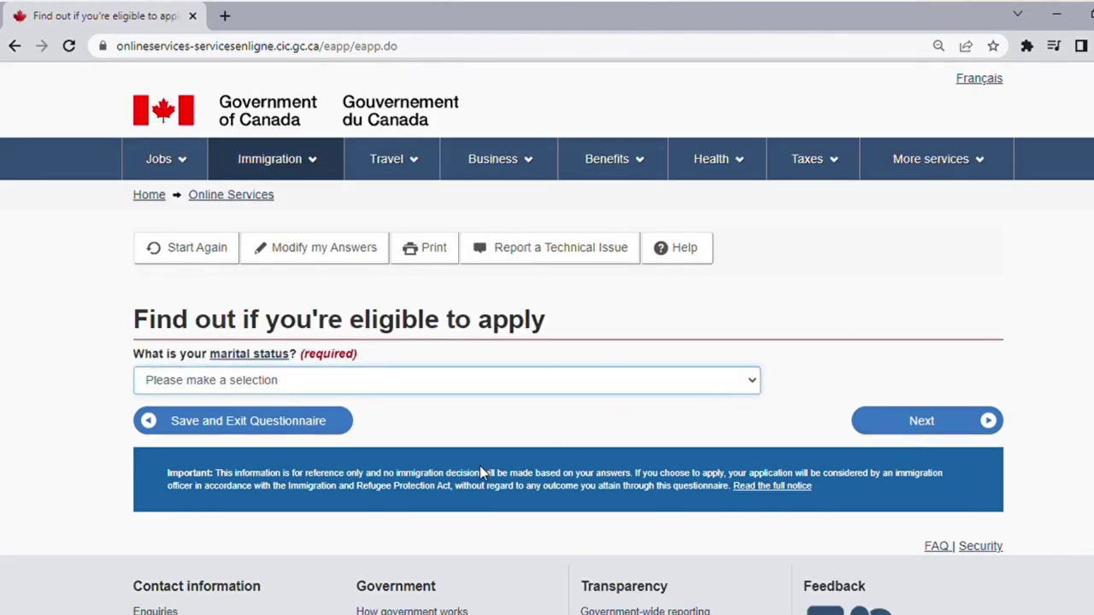
{"action": "key", "text": "n"}
{"action": "left_click", "coordinate": [933, 422]}
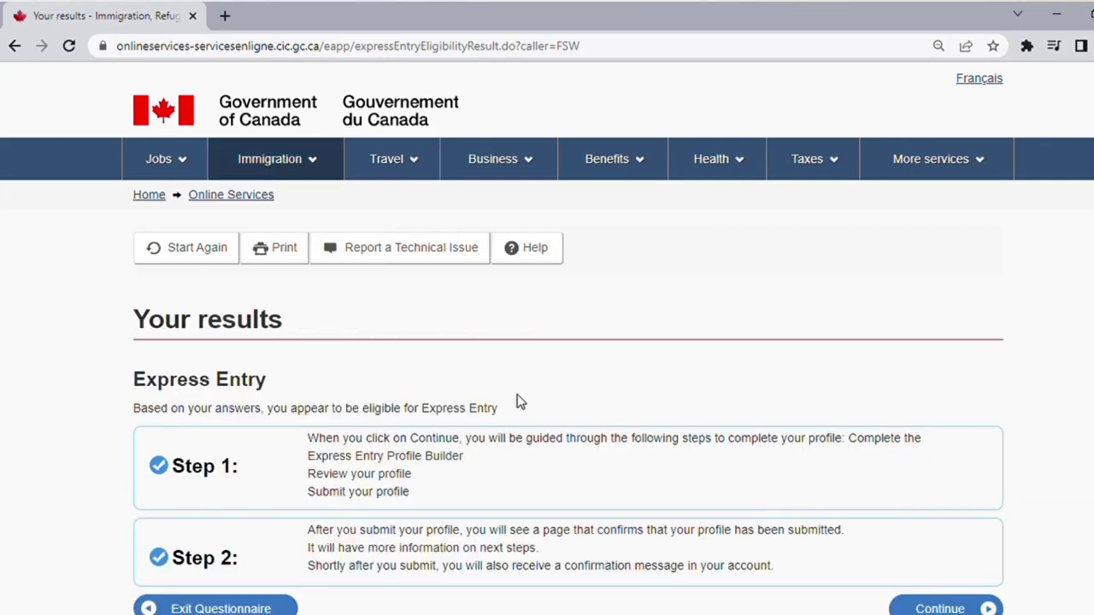
Scroll down the Express Entry results page to read the Step 1 and Step 2 boxes
{"action": "scroll", "coordinate": [520, 402], "scroll_direction": "down", "scroll_amount": 1}
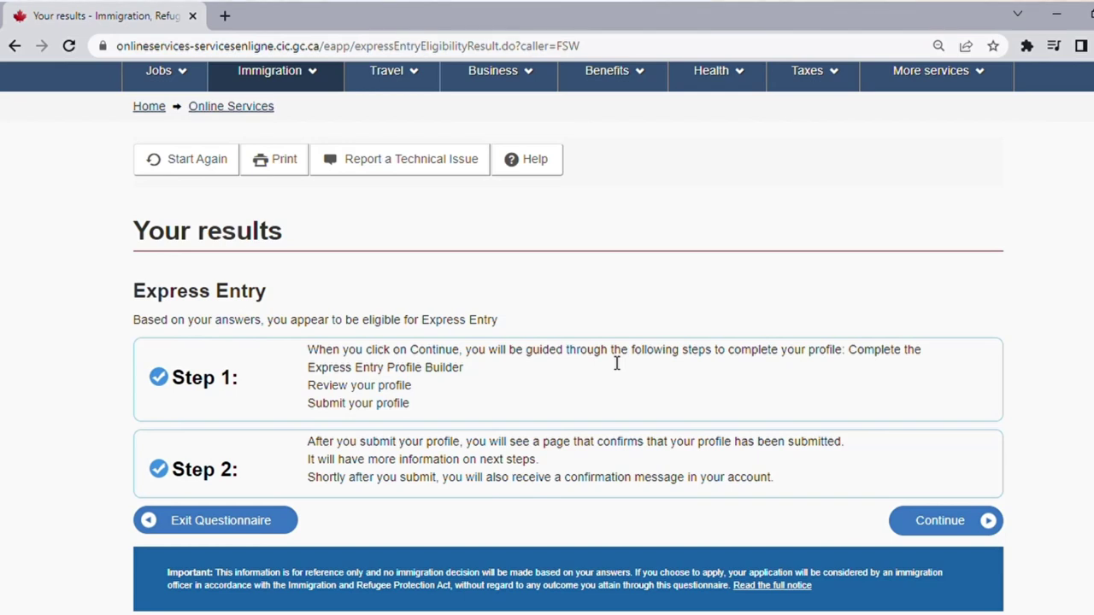
{"action": "scroll", "coordinate": [617, 364], "scroll_direction": "down", "scroll_amount": 2}
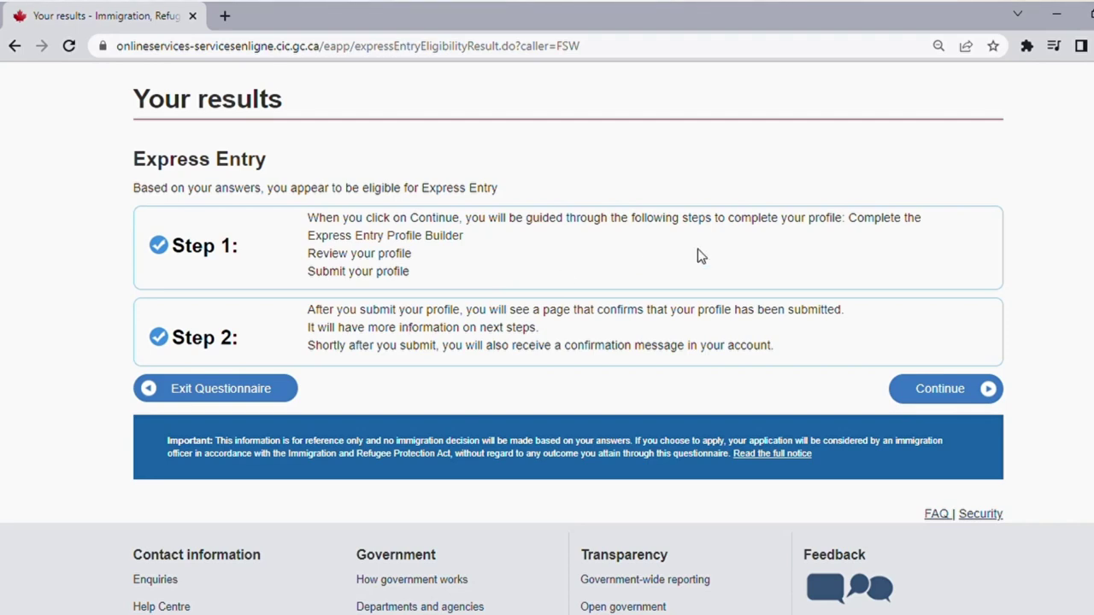
Enter the applicant's family name and given name and select Male as gender
{"action": "left_click", "coordinate": [966, 398]}
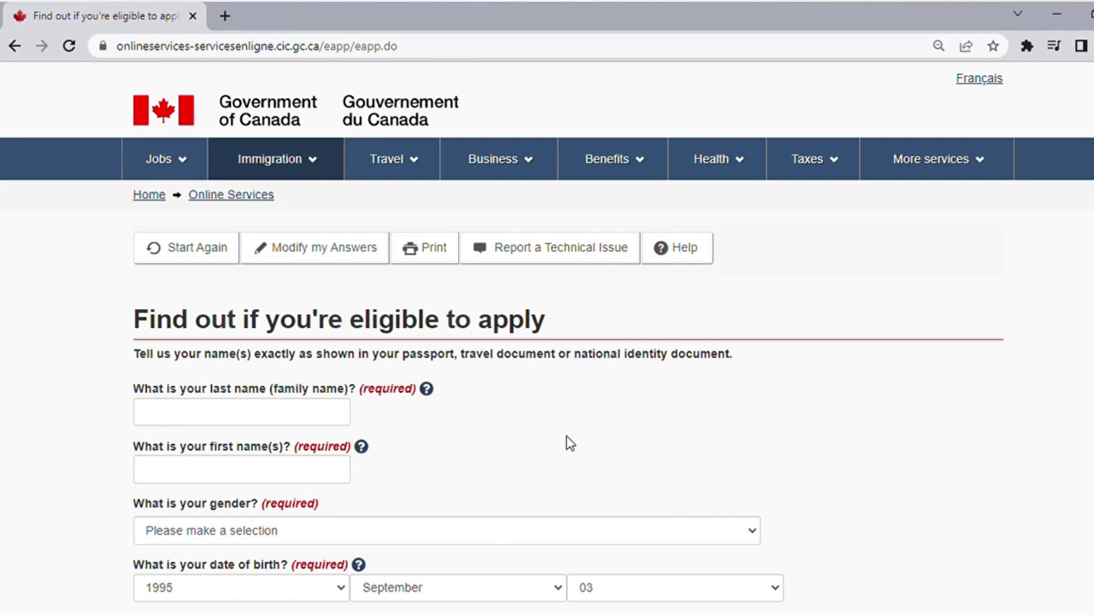
{"action": "scroll", "coordinate": [567, 442], "scroll_direction": "down", "scroll_amount": 1}
{"action": "scroll", "coordinate": [567, 443], "scroll_direction": "down", "scroll_amount": 2}
{"action": "left_click", "coordinate": [241, 256]}
{"action": "type", "text": "am"}
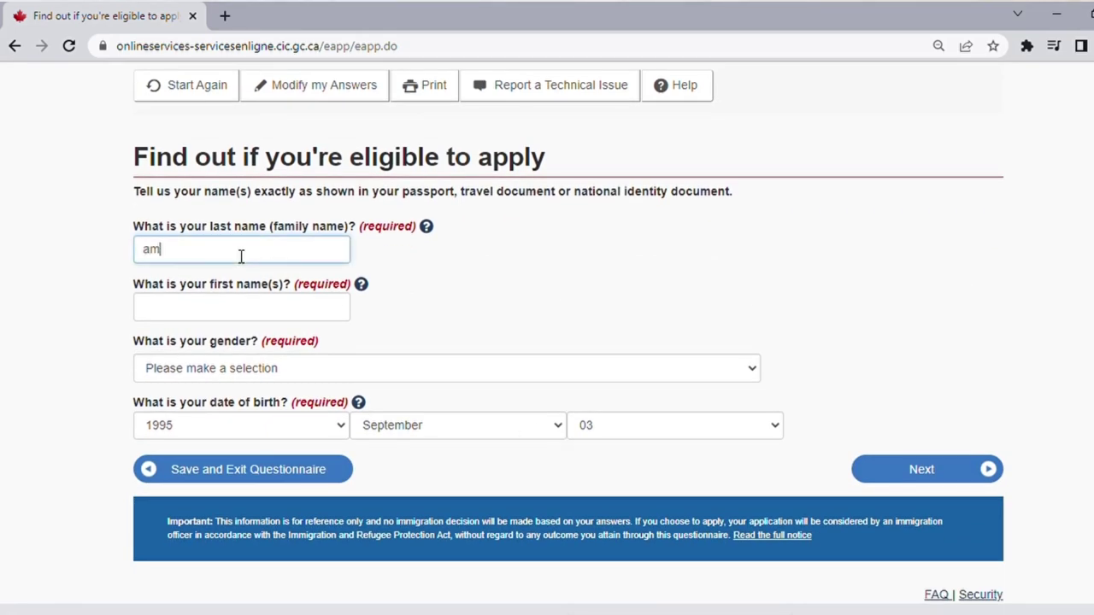
{"action": "type", "text": "enyah"}
{"action": "left_click", "coordinate": [252, 317]}
{"action": "type", "text": "eni"}
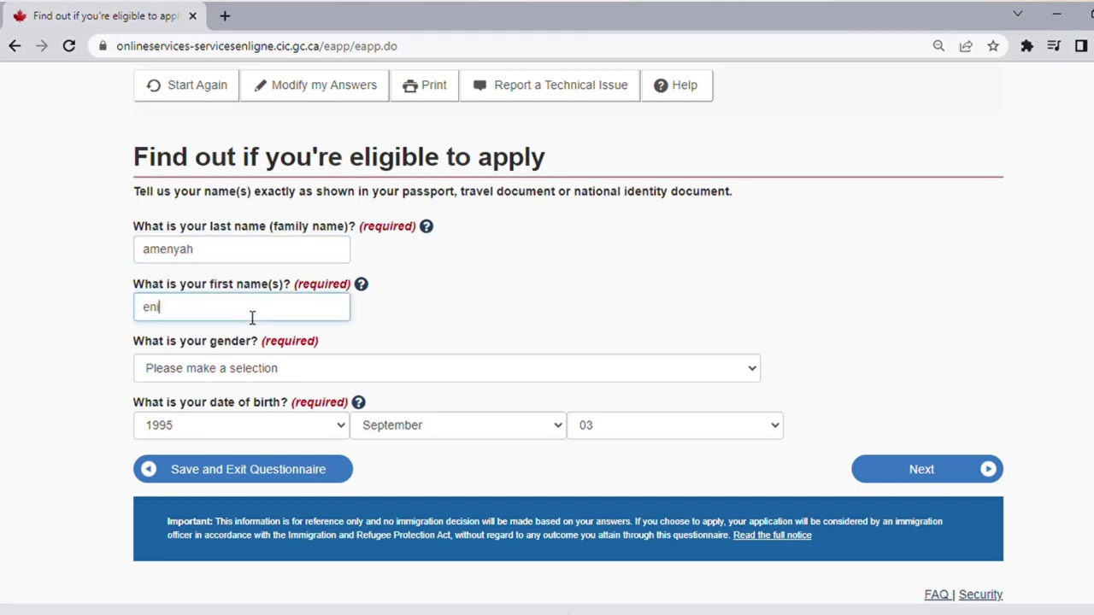
{"action": "key", "text": "BackSpace"}
{"action": "type", "text": "och"}
{"action": "left_click", "coordinate": [245, 370]}
{"action": "left_click", "coordinate": [228, 434]}
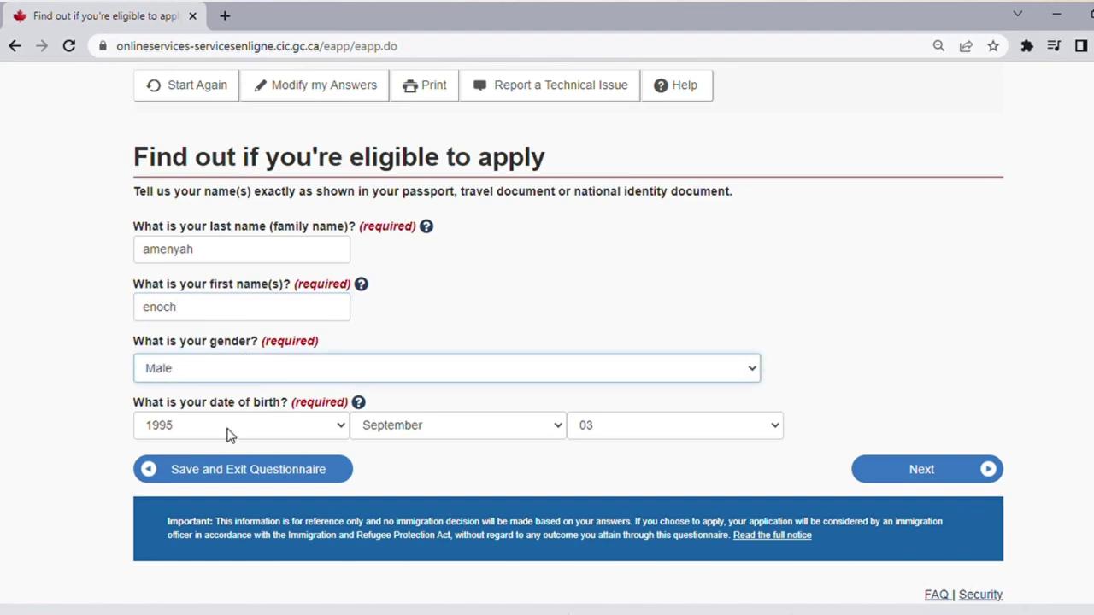
{"action": "left_click", "coordinate": [915, 469]}
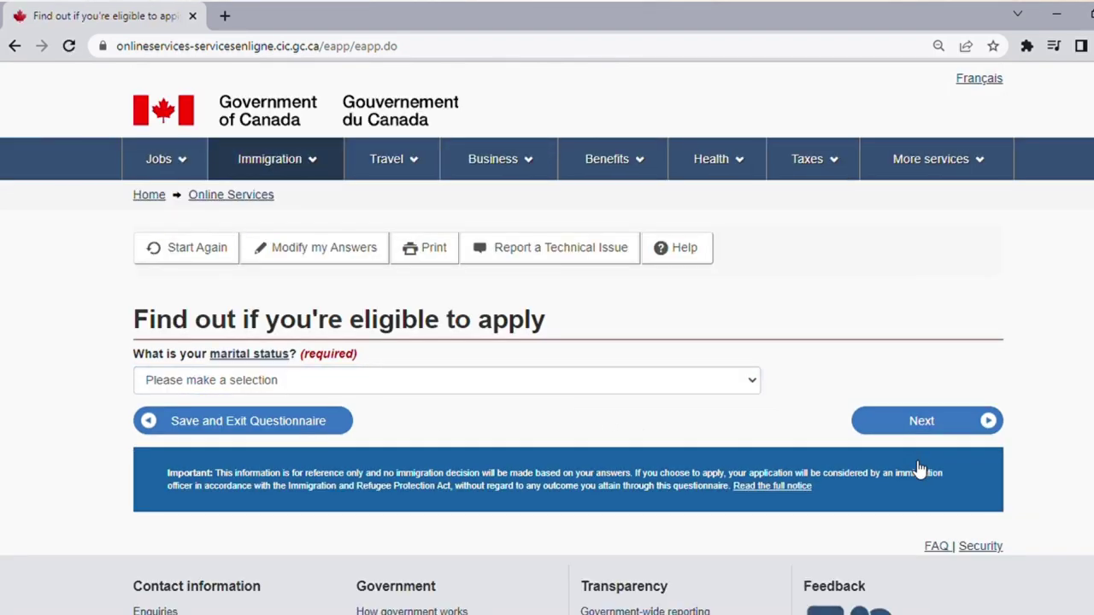
Set marital status to Never Married/Single and review the profile form checklist
{"action": "left_click", "coordinate": [396, 392]}
{"action": "left_click", "coordinate": [335, 516]}
{"action": "left_click", "coordinate": [919, 438]}
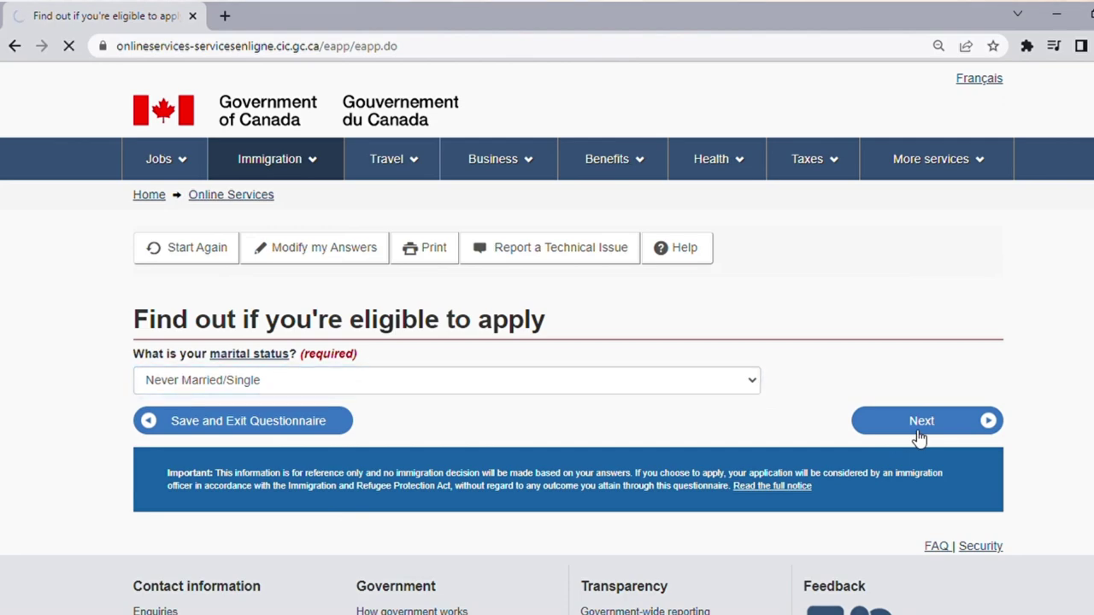
{"action": "scroll", "coordinate": [920, 438], "scroll_direction": "down", "scroll_amount": 2}
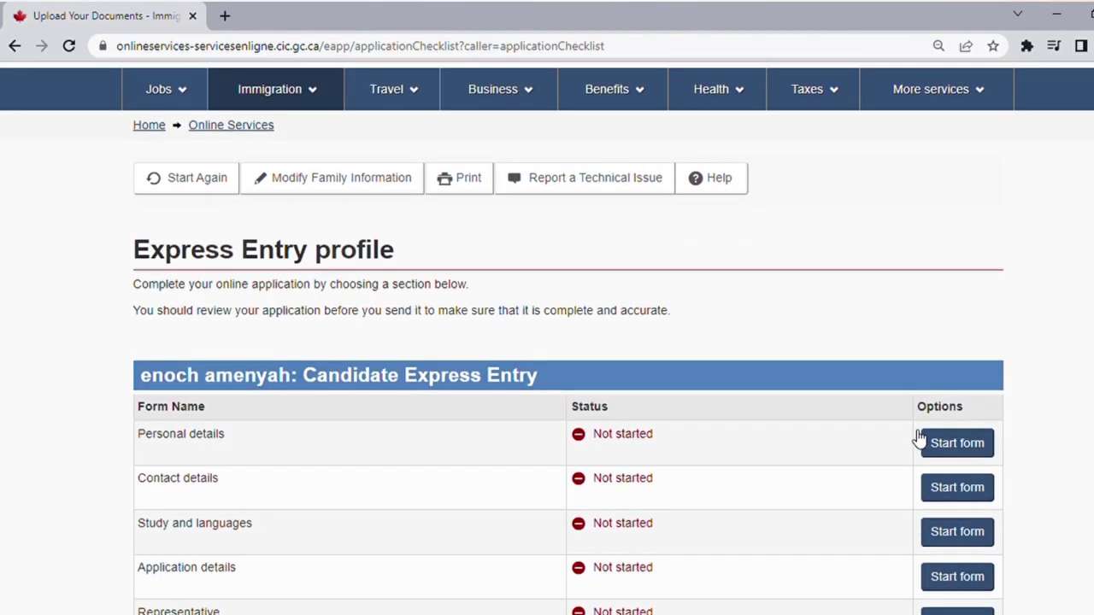
{"action": "scroll", "coordinate": [919, 436], "scroll_direction": "down", "scroll_amount": 2}
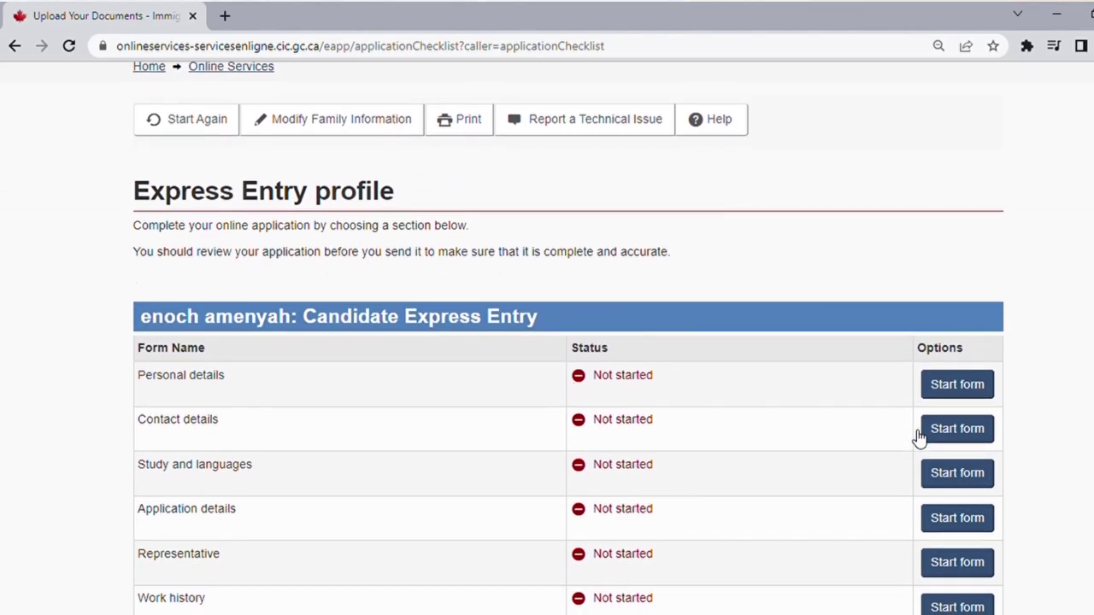
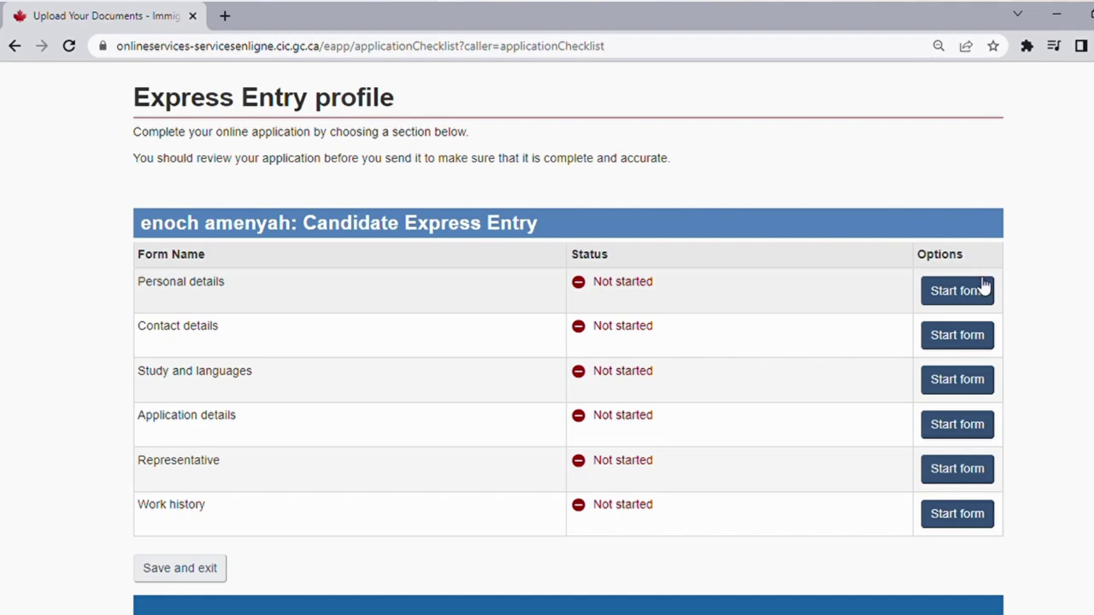
Open the Personal details form and expand its Personal description section
{"action": "left_click", "coordinate": [981, 292]}
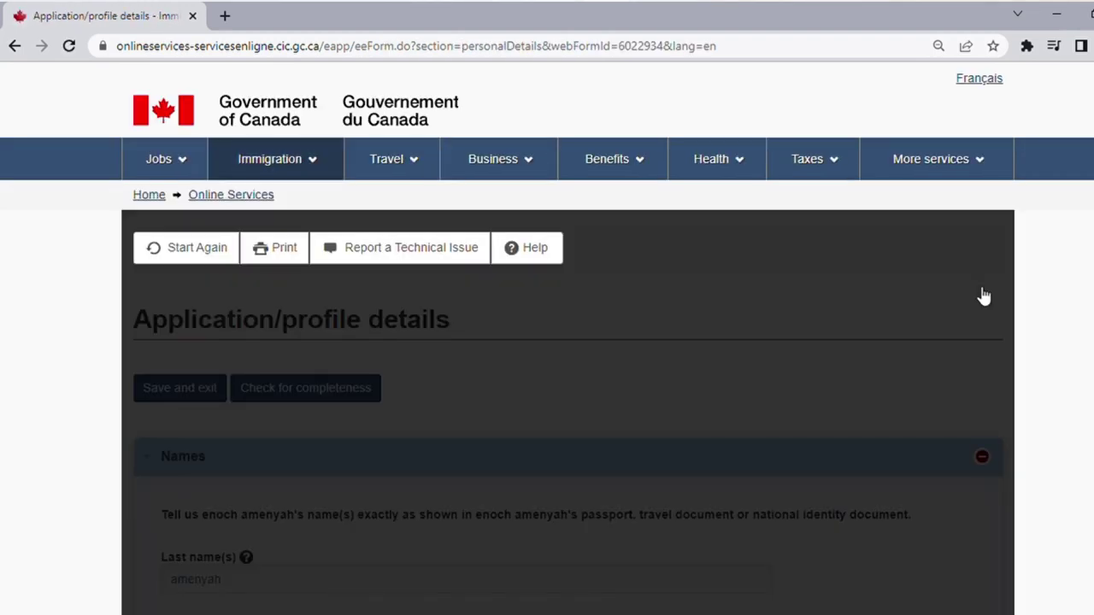
{"action": "scroll", "coordinate": [705, 431], "scroll_direction": "down", "scroll_amount": 4}
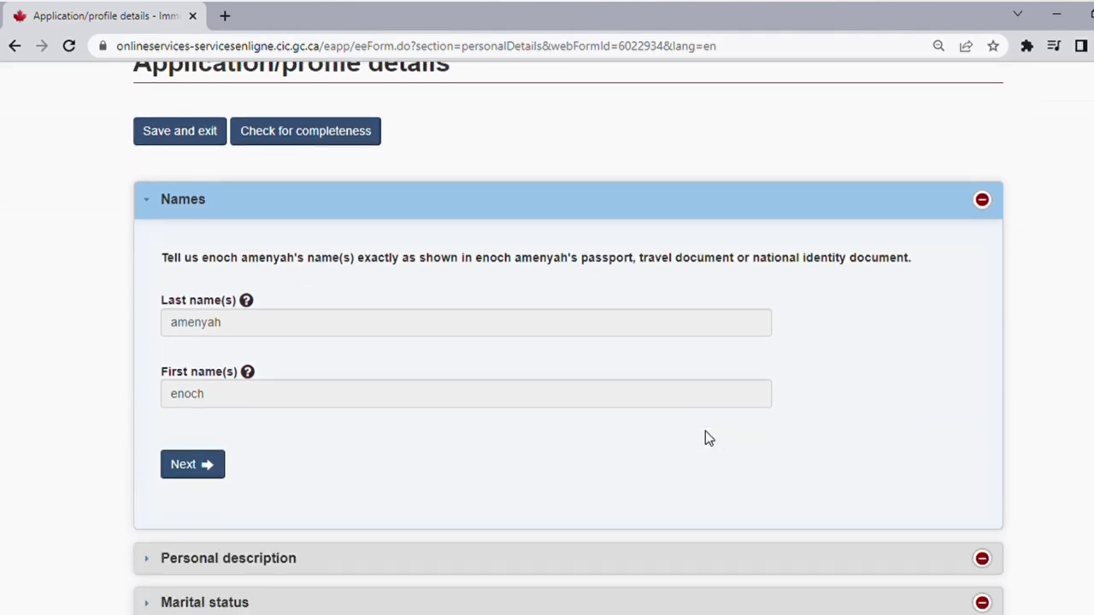
{"action": "scroll", "coordinate": [707, 437], "scroll_direction": "down", "scroll_amount": 2}
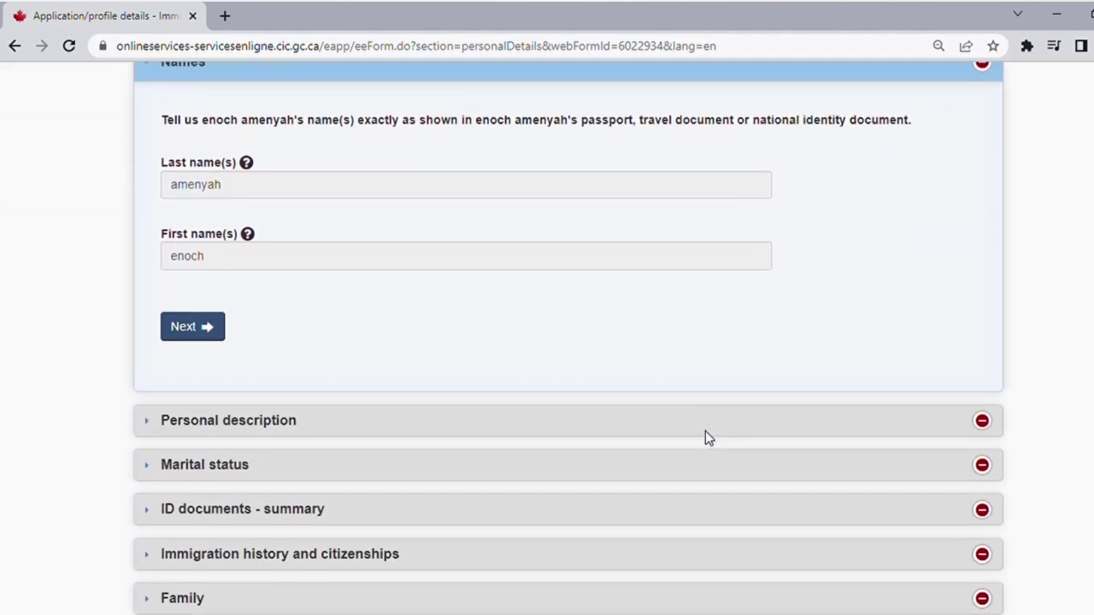
{"action": "scroll", "coordinate": [714, 440], "scroll_direction": "down", "scroll_amount": 1}
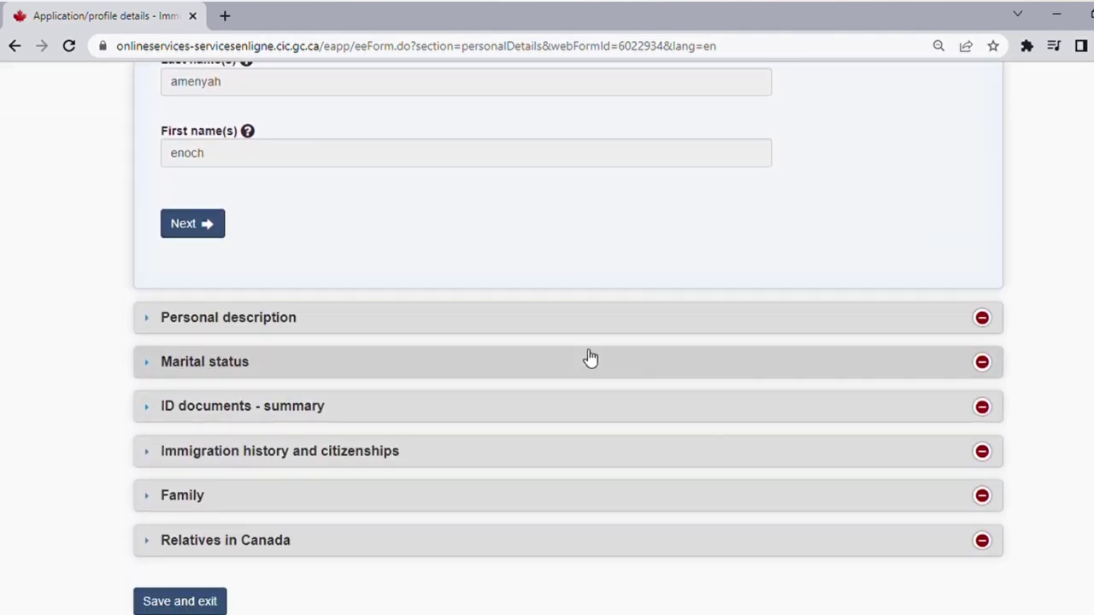
{"action": "left_click", "coordinate": [548, 322]}
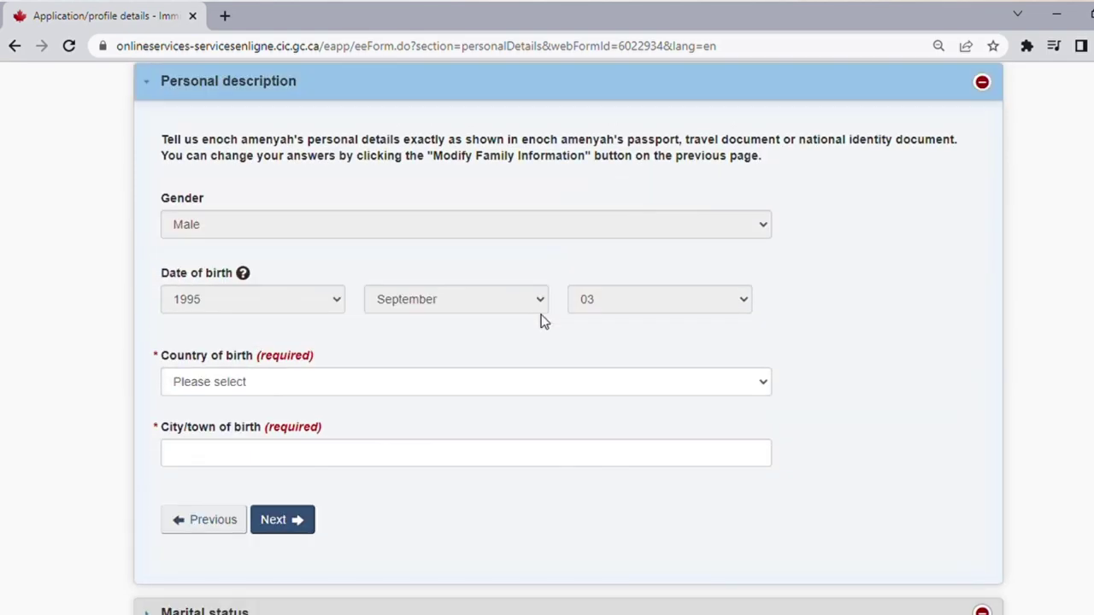
{"action": "scroll", "coordinate": [542, 319], "scroll_direction": "down", "scroll_amount": 4}
{"action": "scroll", "coordinate": [541, 320], "scroll_direction": "up", "scroll_amount": 3}
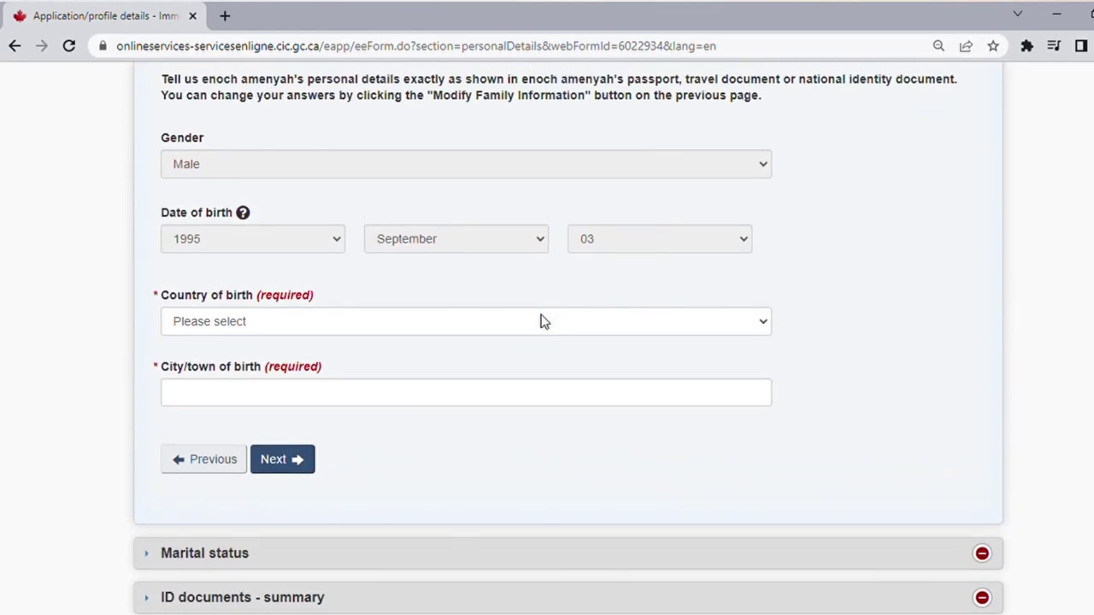
{"action": "scroll", "coordinate": [541, 322], "scroll_direction": "down", "scroll_amount": 3}
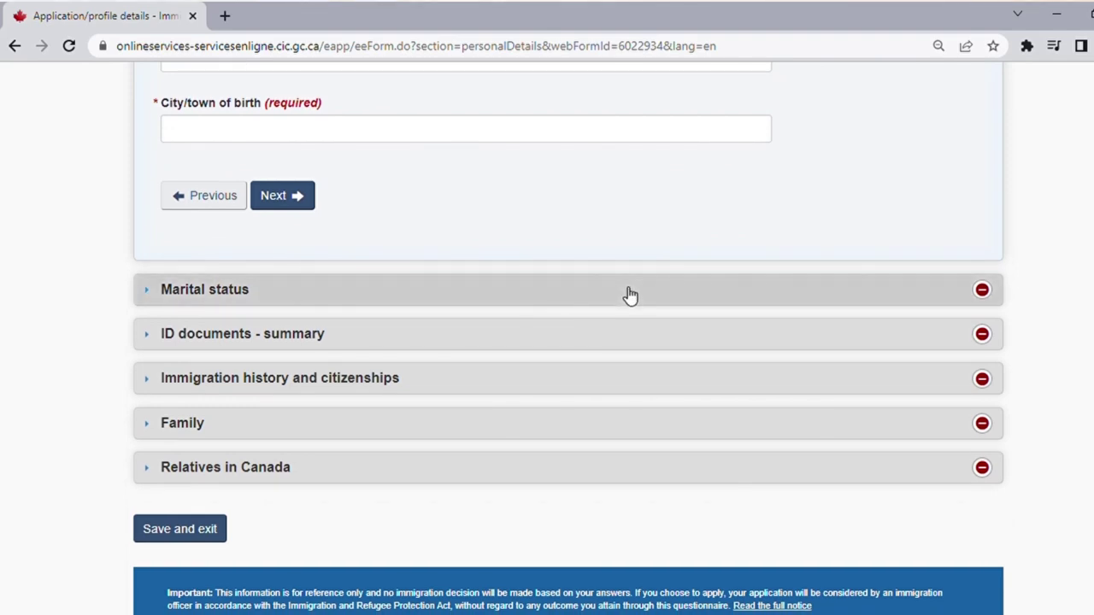
Expand the Marital status, ID documents and Family sections, then save and exit
{"action": "left_click", "coordinate": [629, 295]}
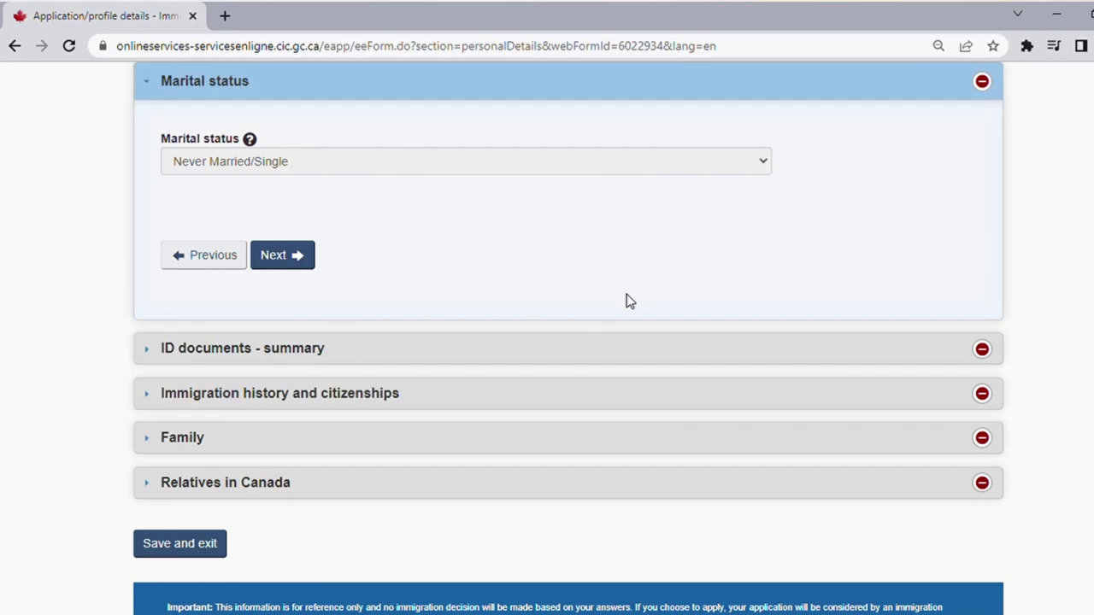
{"action": "scroll", "coordinate": [627, 299], "scroll_direction": "down", "scroll_amount": 2}
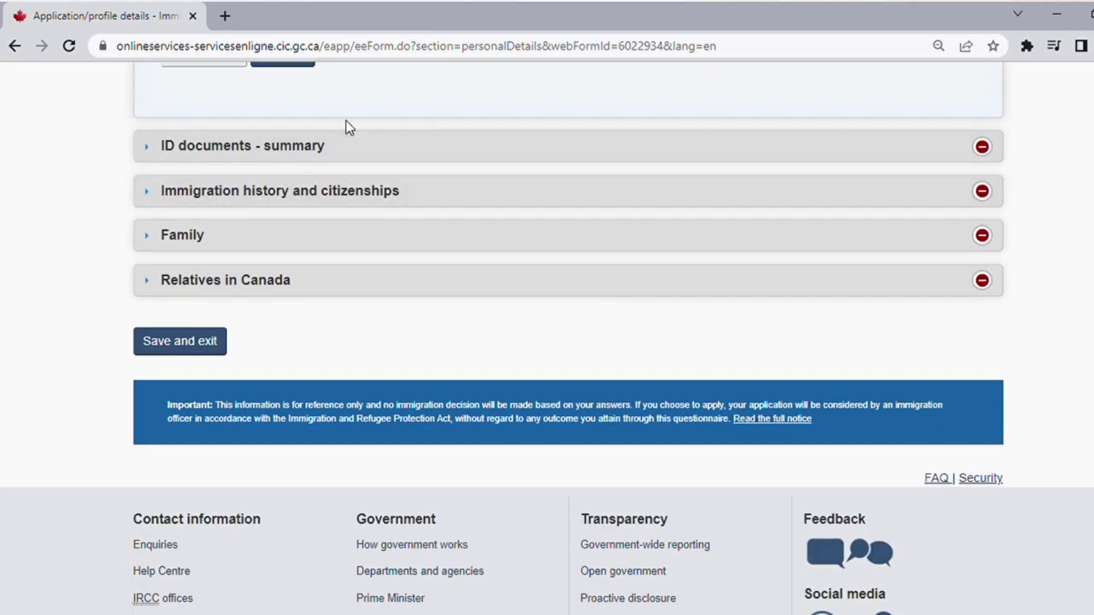
{"action": "left_click", "coordinate": [357, 147]}
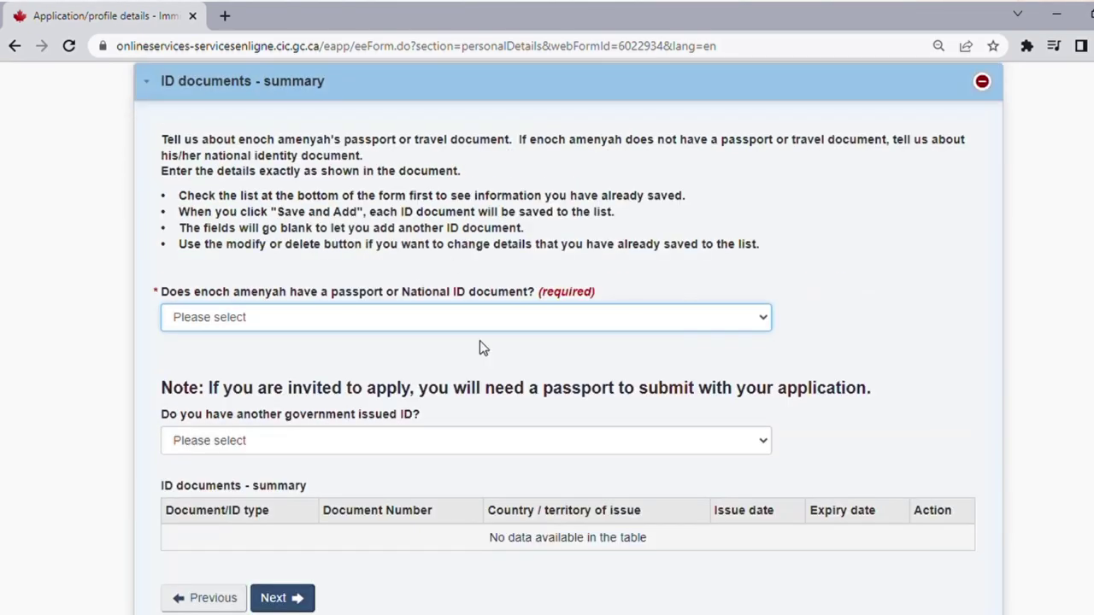
{"action": "scroll", "coordinate": [479, 341], "scroll_direction": "down", "scroll_amount": 4}
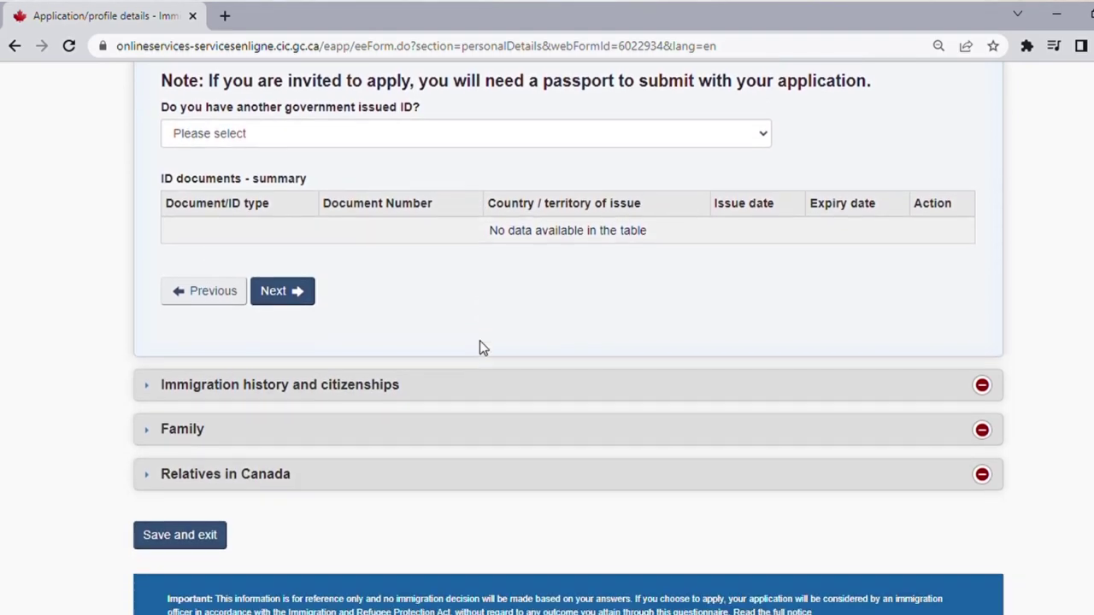
{"action": "scroll", "coordinate": [479, 341], "scroll_direction": "down", "scroll_amount": 1}
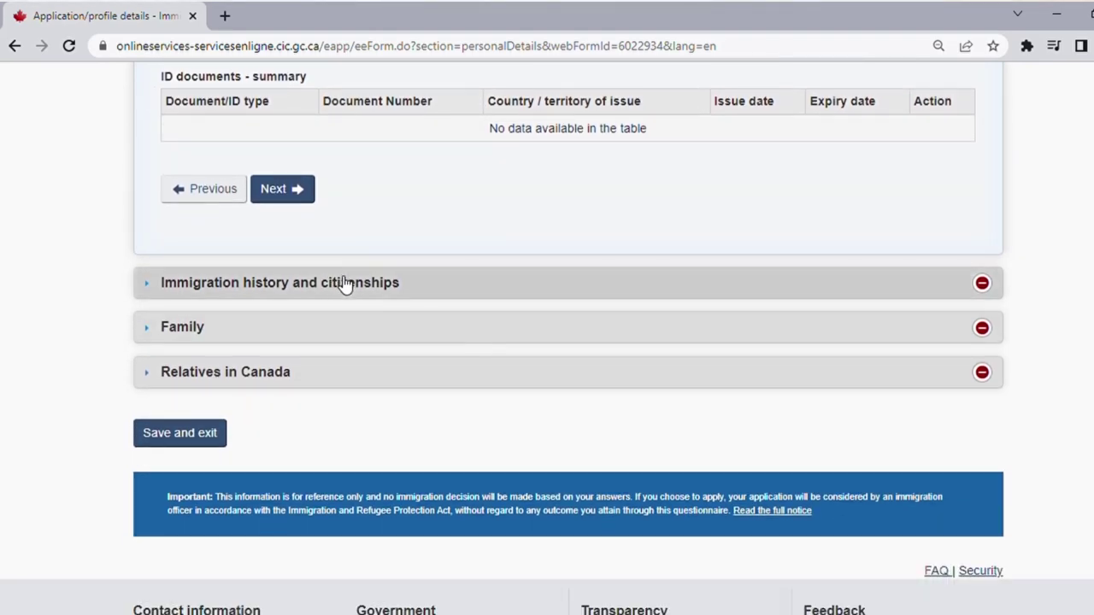
{"action": "left_click", "coordinate": [344, 327]}
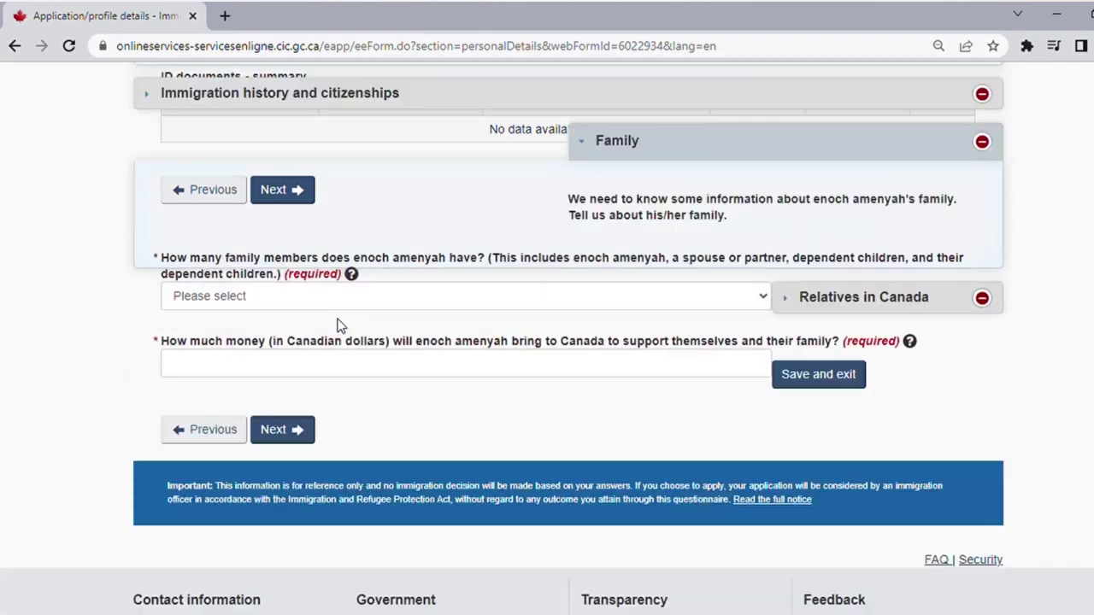
{"action": "scroll", "coordinate": [338, 325], "scroll_direction": "down", "scroll_amount": 3}
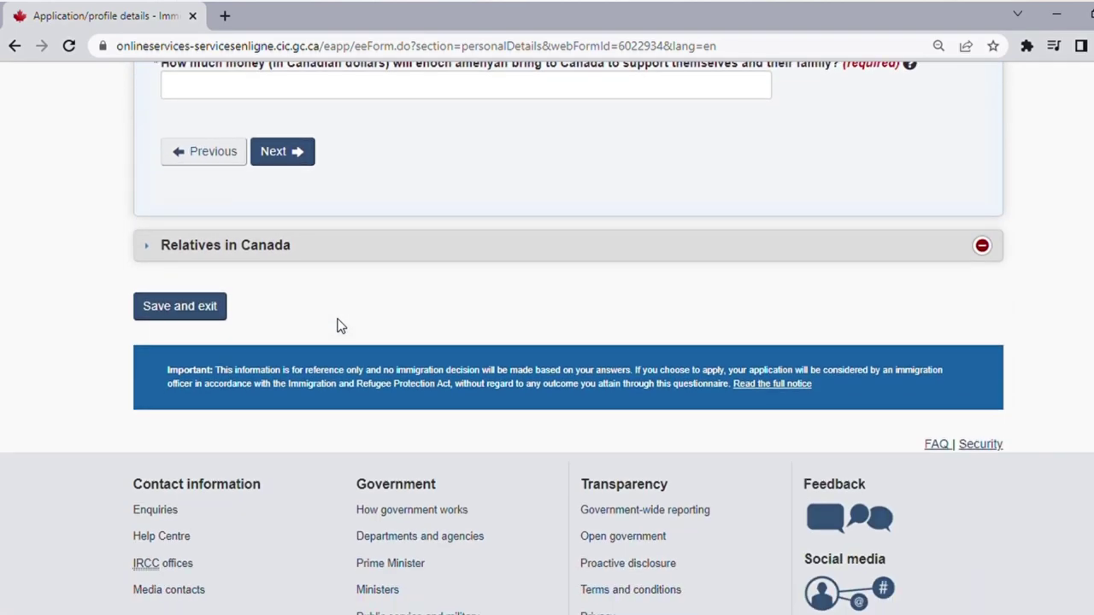
{"action": "left_click", "coordinate": [182, 308]}
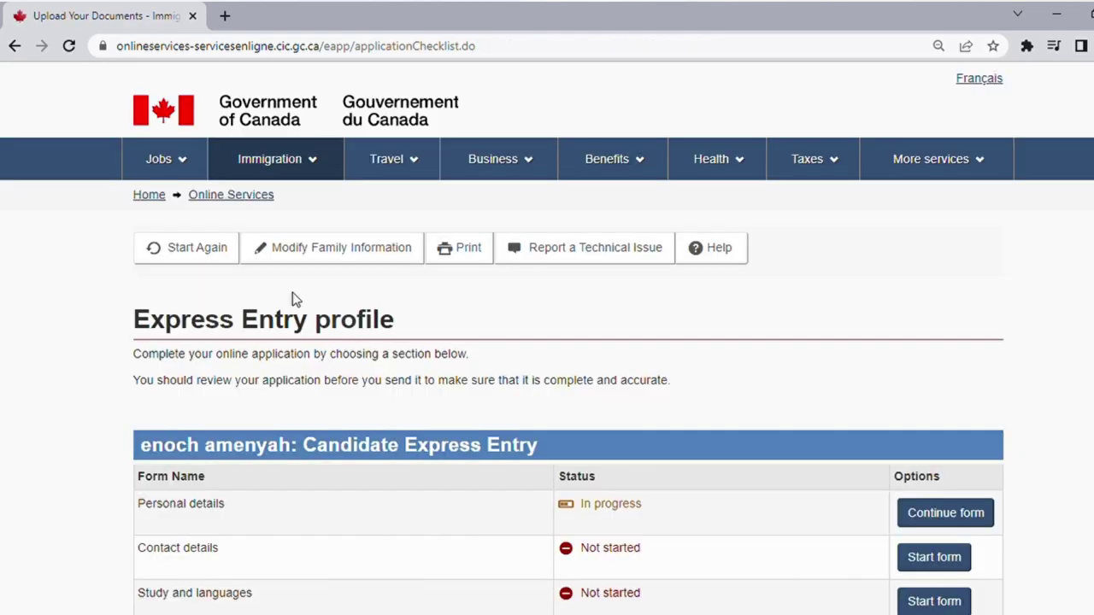
{"action": "scroll", "coordinate": [522, 333], "scroll_direction": "down", "scroll_amount": 3}
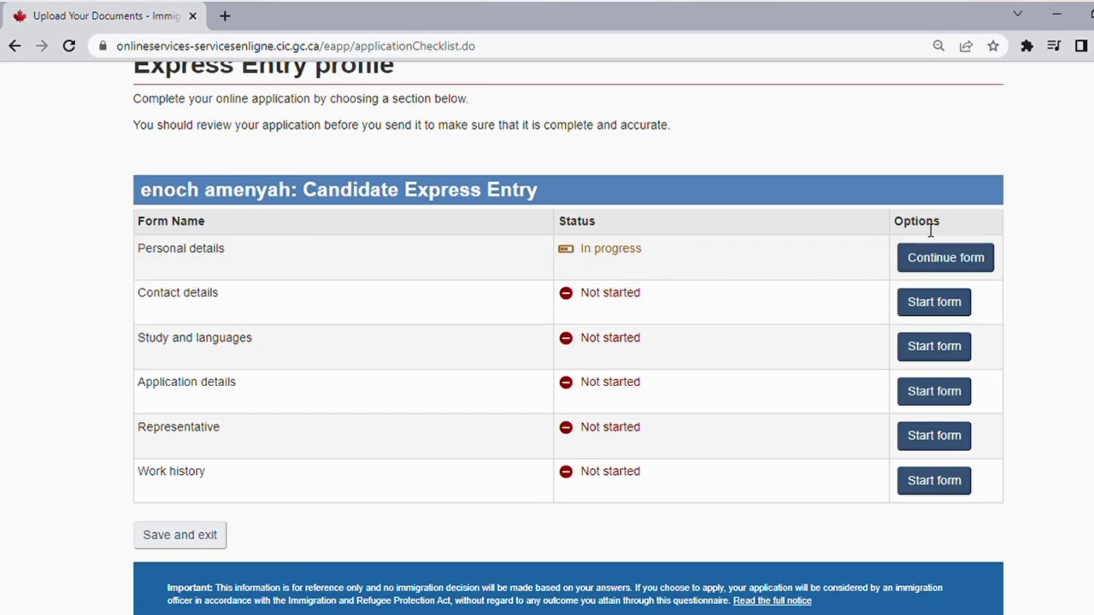
Start the Contact details form and save and exit it without entering anything
{"action": "left_click", "coordinate": [917, 308]}
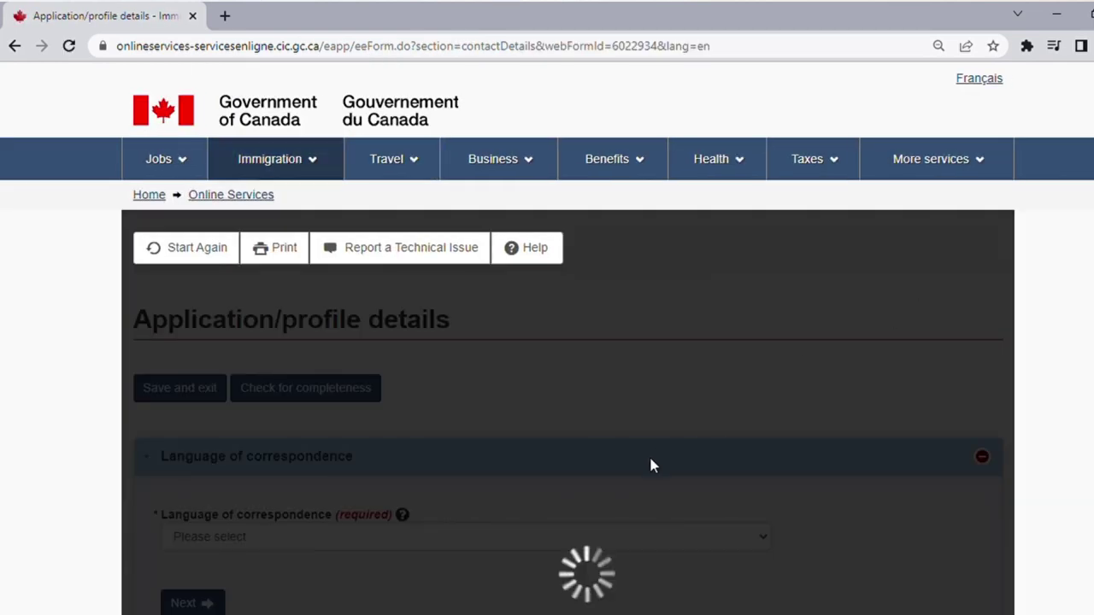
{"action": "scroll", "coordinate": [655, 464], "scroll_direction": "down", "scroll_amount": 4}
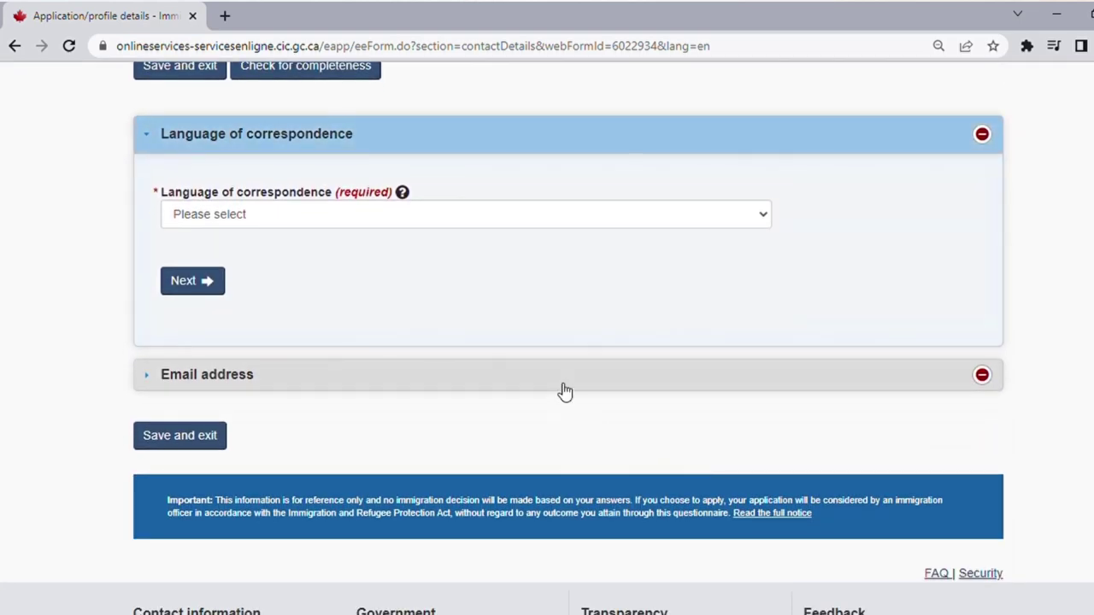
{"action": "left_click", "coordinate": [210, 435]}
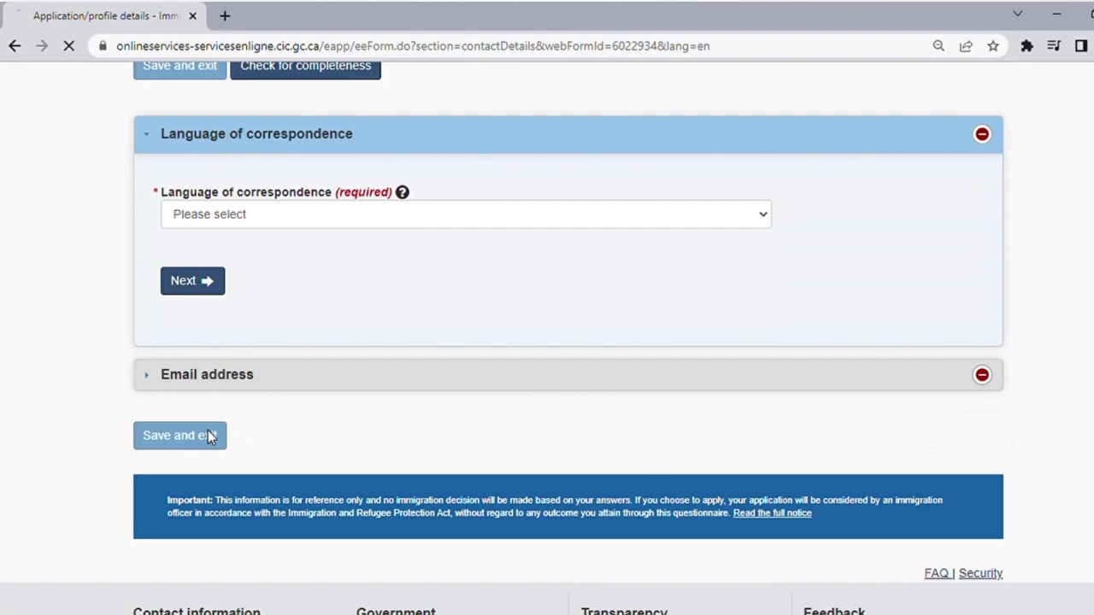
{"action": "scroll", "coordinate": [208, 429], "scroll_direction": "down", "scroll_amount": 2}
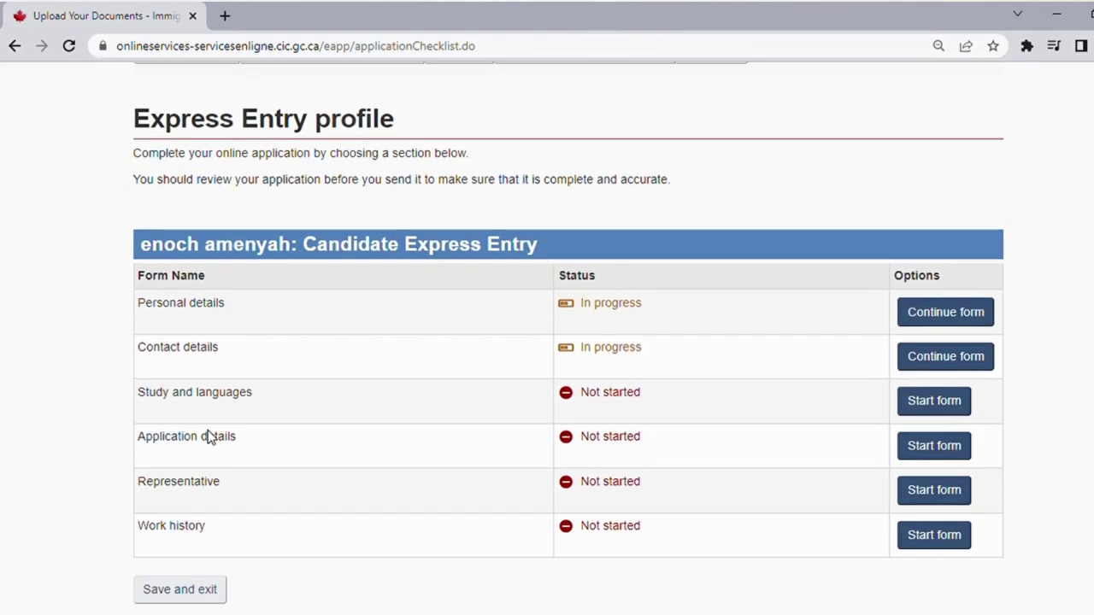
{"action": "scroll", "coordinate": [209, 435], "scroll_direction": "down", "scroll_amount": 2}
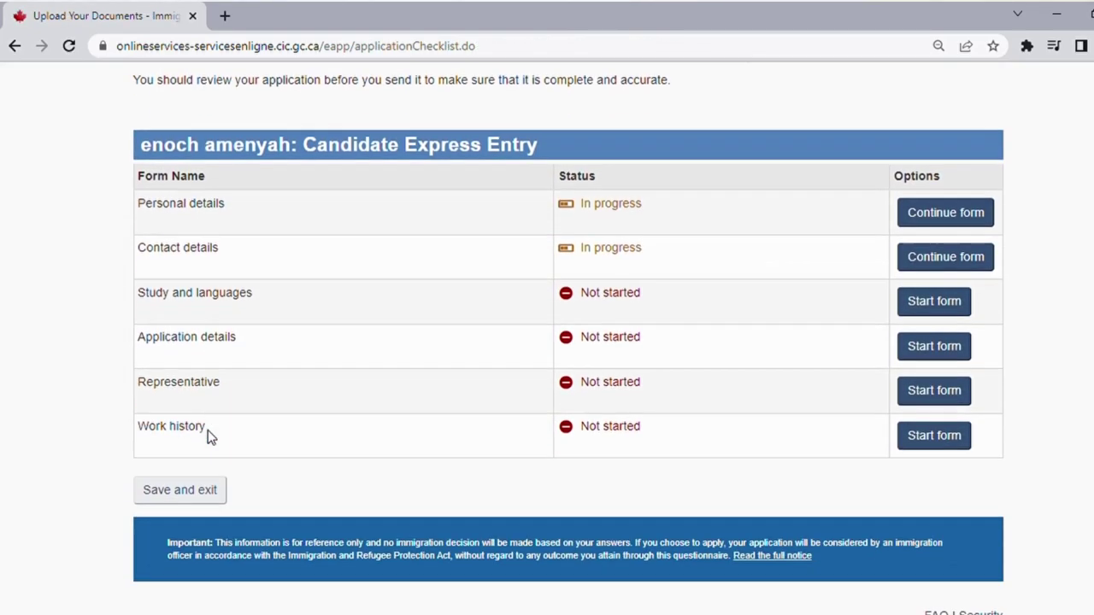